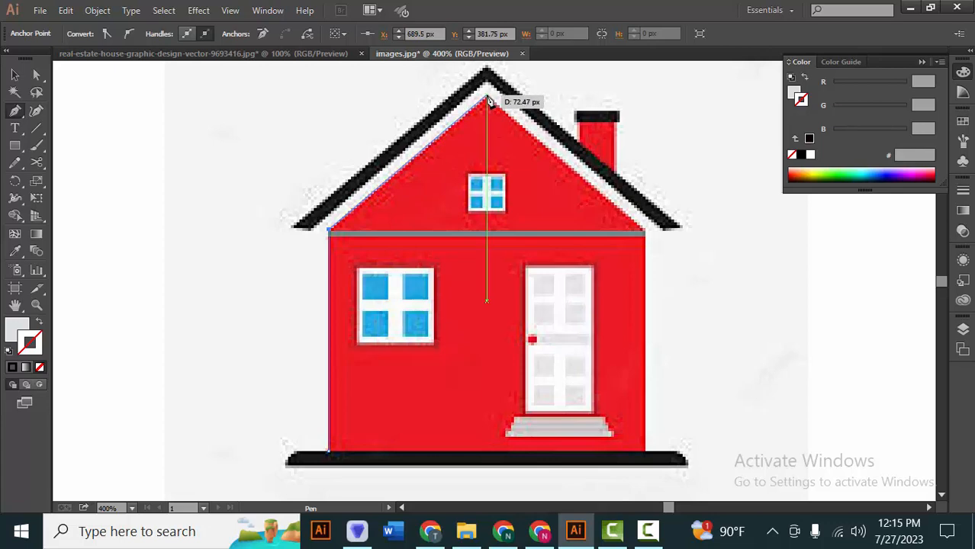
- Trace the house body with the Pen tool up to the gable peak and back to the base, using no fill and a #110101 stroke
{"action": "left_click", "coordinate": [486, 97]}
{"action": "left_click", "coordinate": [646, 228]}
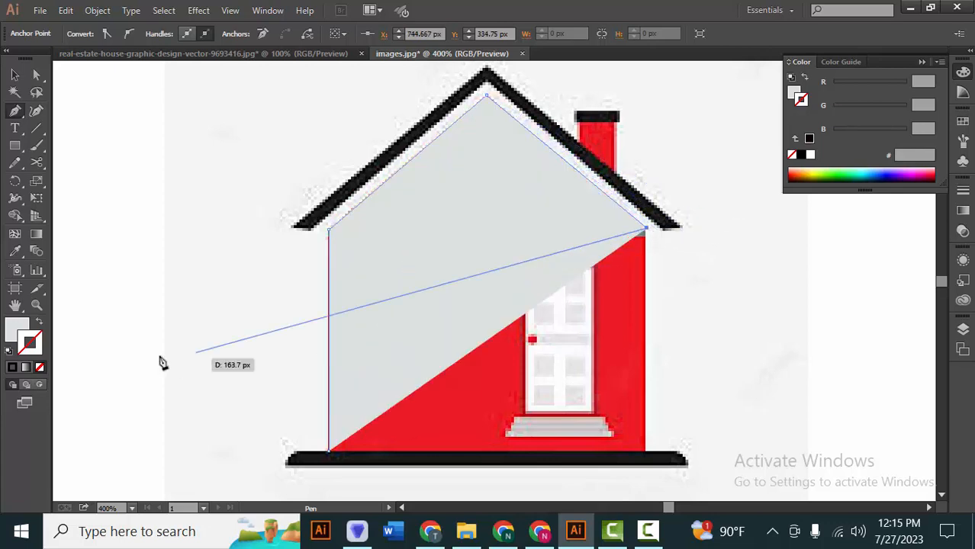
{"action": "left_click", "coordinate": [16, 328]}
{"action": "left_click", "coordinate": [40, 369]}
{"action": "left_click", "coordinate": [31, 346]}
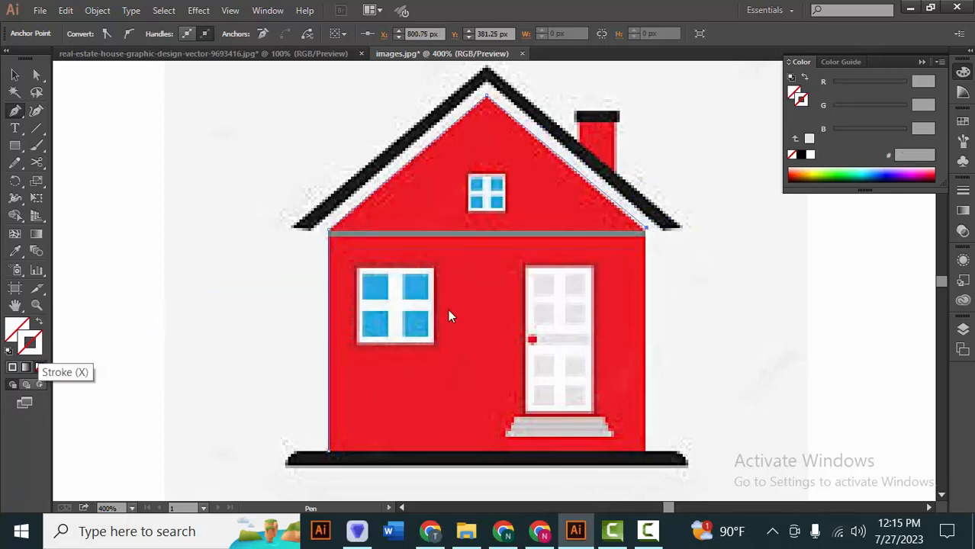
{"action": "double_click", "coordinate": [30, 346]}
{"action": "left_click", "coordinate": [639, 174]}
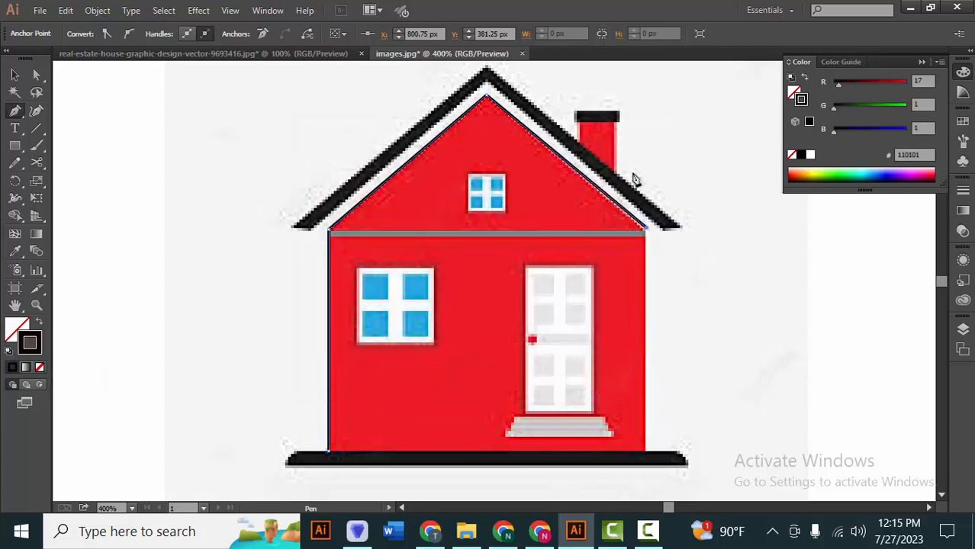
{"action": "left_click", "coordinate": [648, 452]}
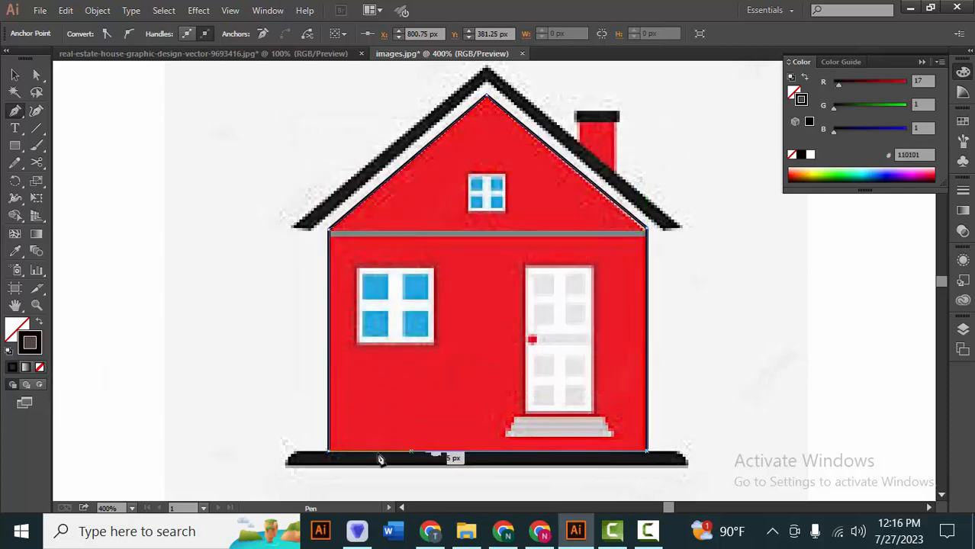
{"action": "left_click", "coordinate": [330, 451]}
- Trace the grey doorstep below the door as a closed four-sided outline
{"action": "left_click_drag", "start_coordinate": [428, 406], "coordinate": [379, 326]}
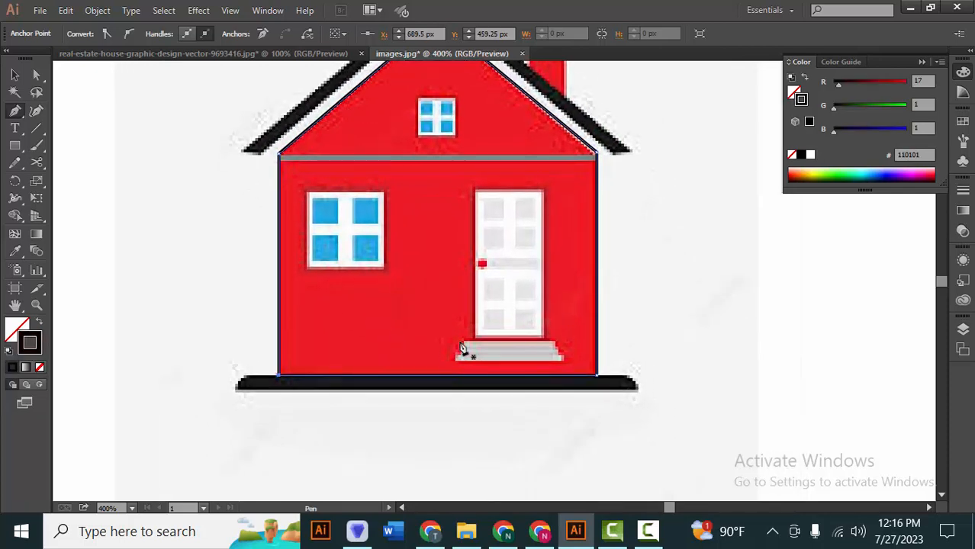
{"action": "left_click", "coordinate": [456, 360]}
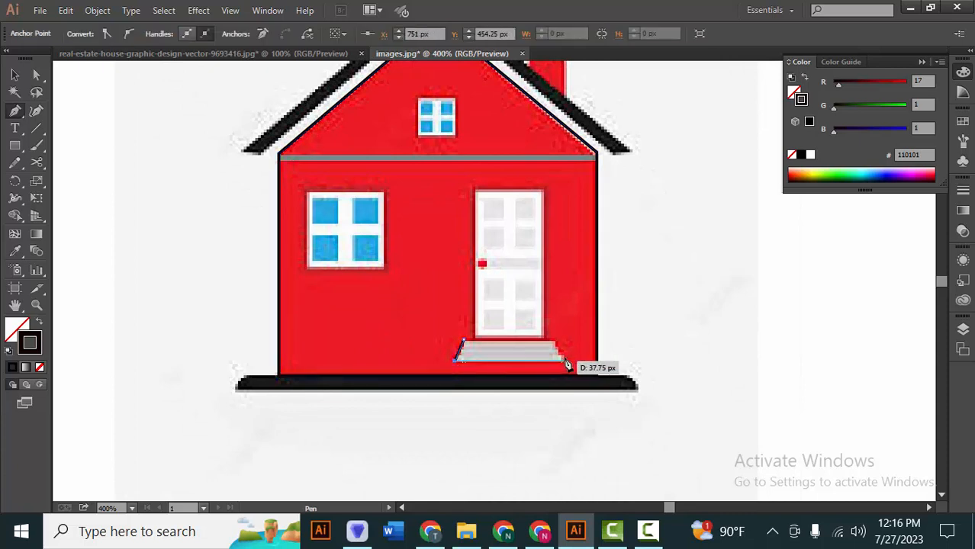
{"action": "left_click", "coordinate": [565, 360]}
{"action": "left_click", "coordinate": [555, 341]}
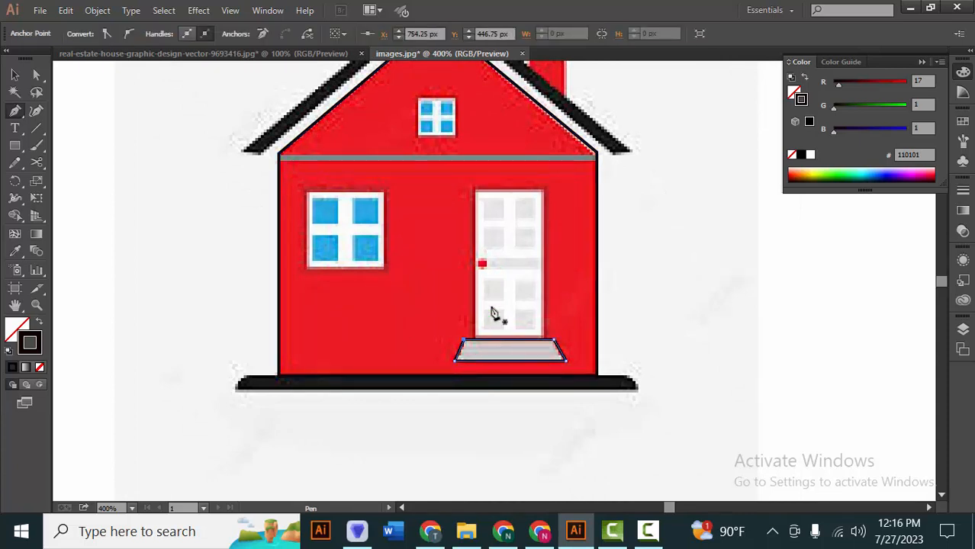
- Trace the white door's edge as a closed rectangular outline ending at the doorstep
{"action": "left_click", "coordinate": [475, 193]}
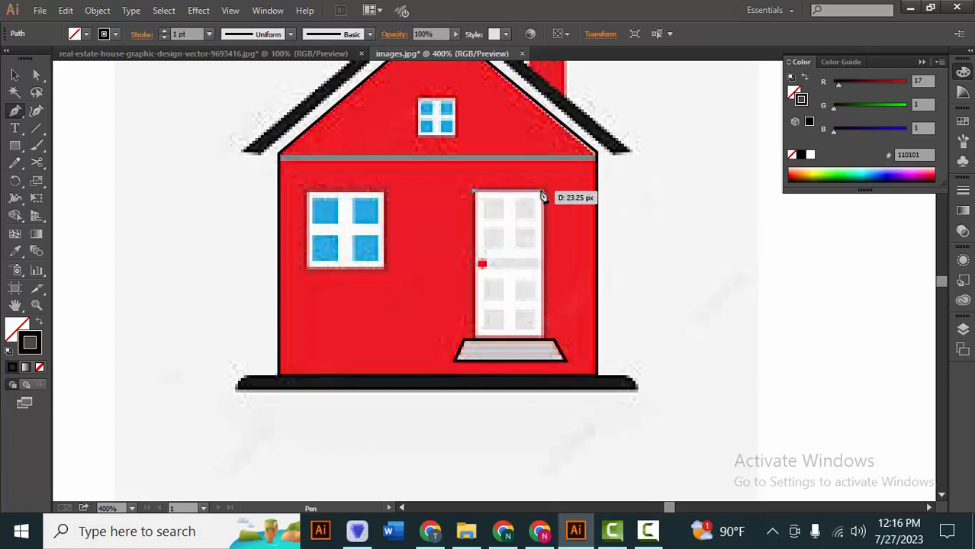
{"action": "left_click", "coordinate": [543, 192]}
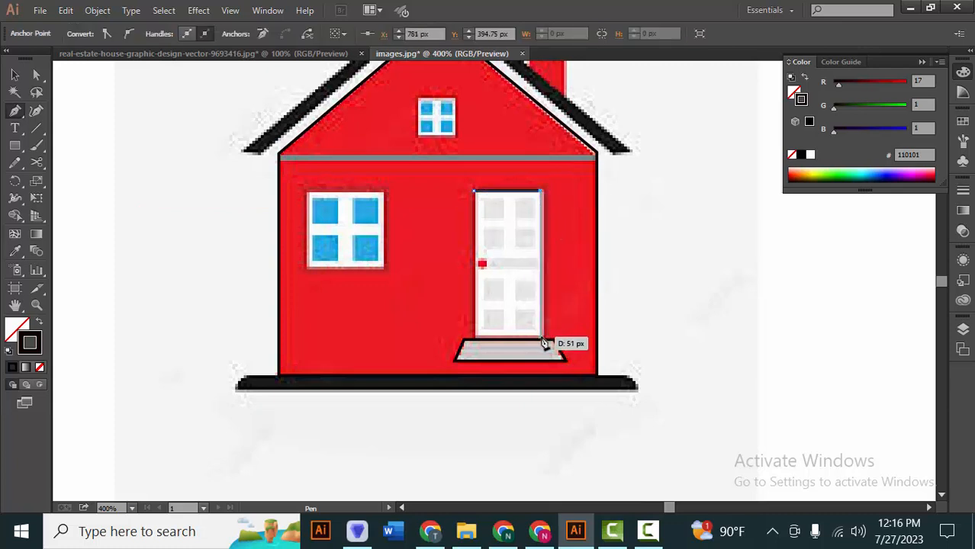
{"action": "left_click", "coordinate": [543, 341]}
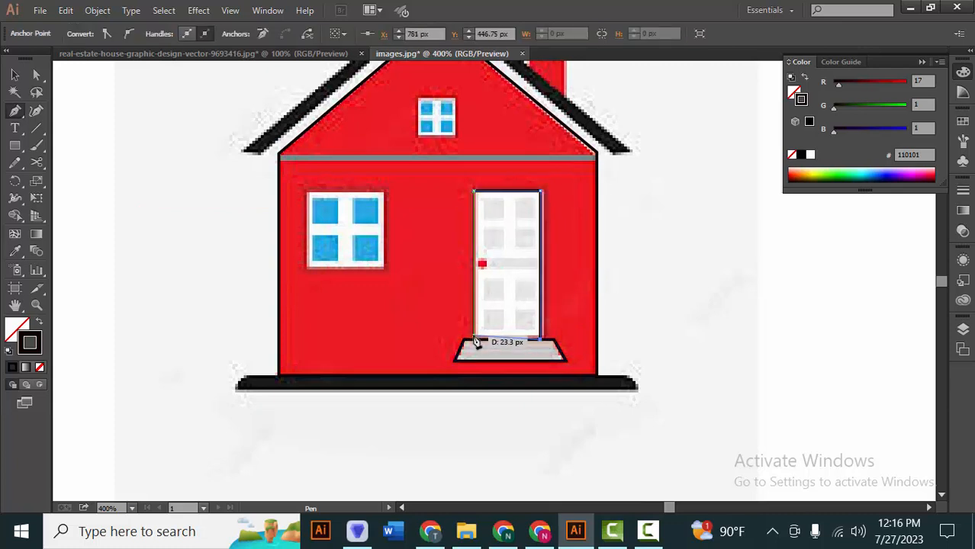
{"action": "left_click", "coordinate": [474, 341]}
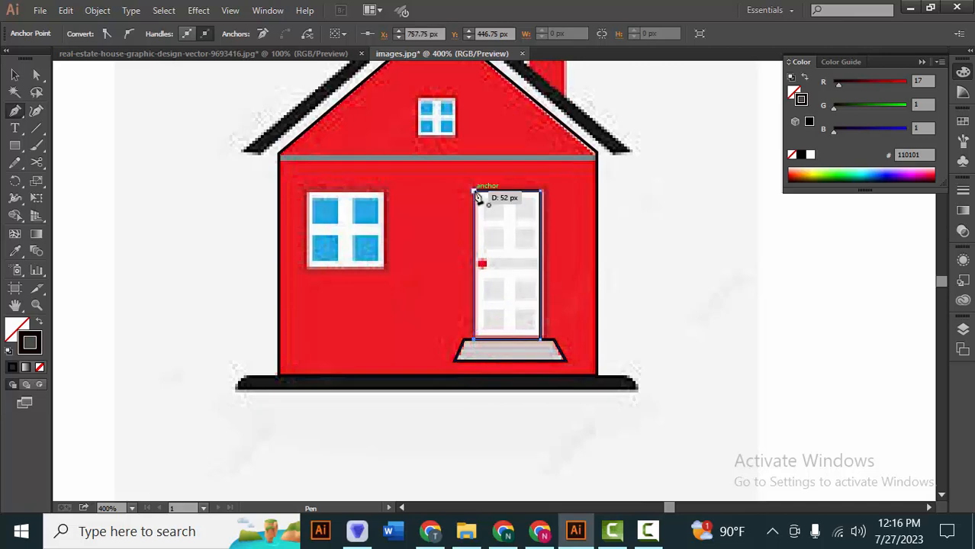
{"action": "left_click", "coordinate": [474, 193]}
- Start a Pen outline at the left end of the grey band between the gable and the wall
{"action": "scroll", "coordinate": [363, 226], "scroll_direction": "up", "scroll_amount": 1}
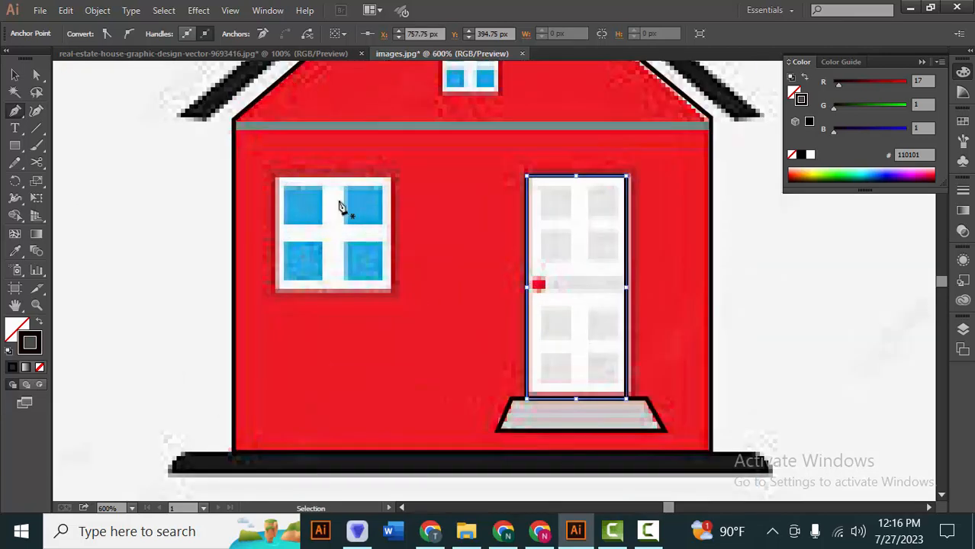
{"action": "left_click_drag", "start_coordinate": [309, 182], "coordinate": [346, 259]}
{"action": "left_click", "coordinate": [276, 202]}
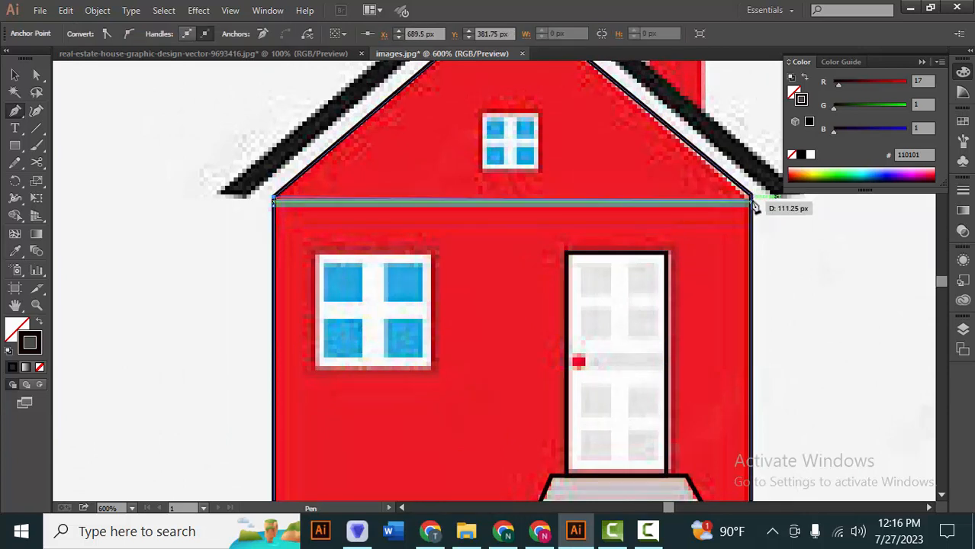
{"action": "left_click", "coordinate": [753, 204]}
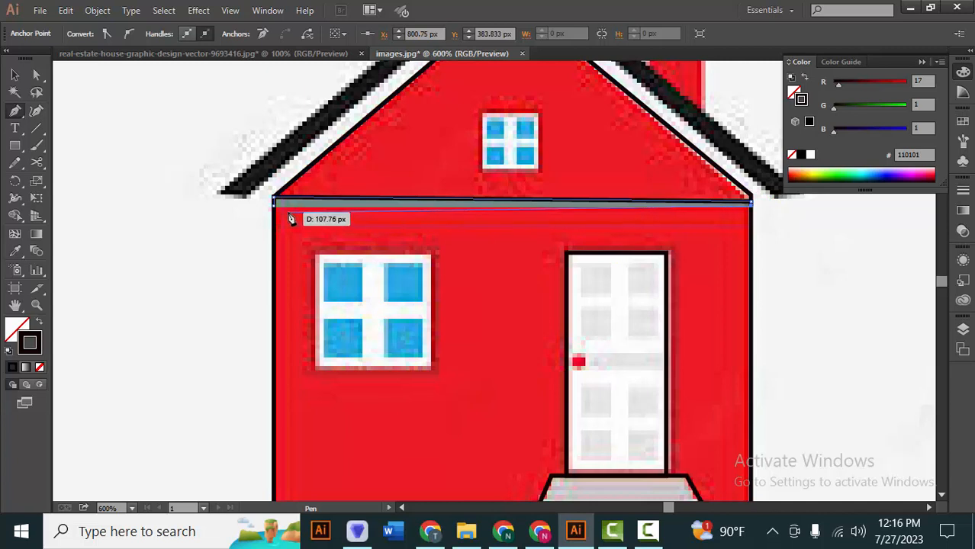
{"action": "left_click", "coordinate": [275, 204]}
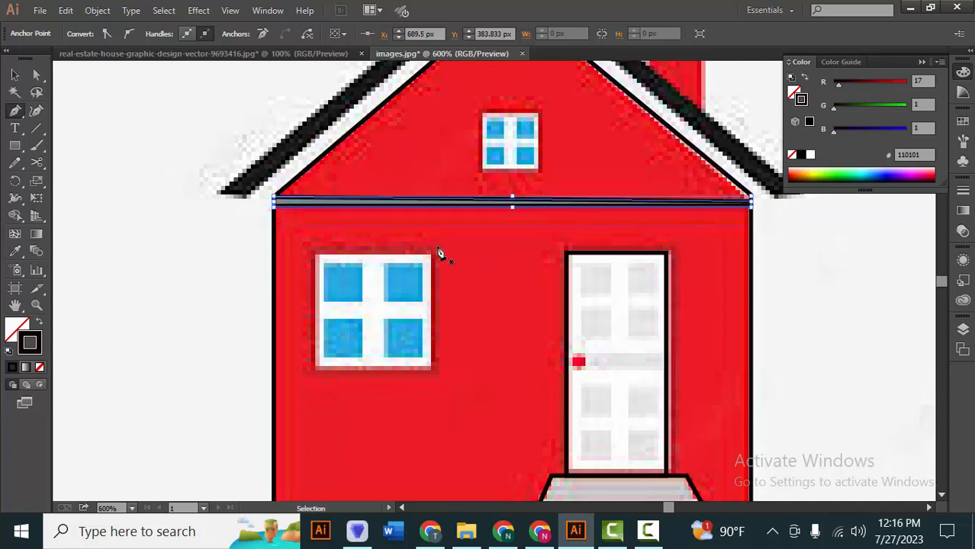
{"action": "key", "text": "ctrl+z"}
{"action": "key", "text": "ctrl+z"}
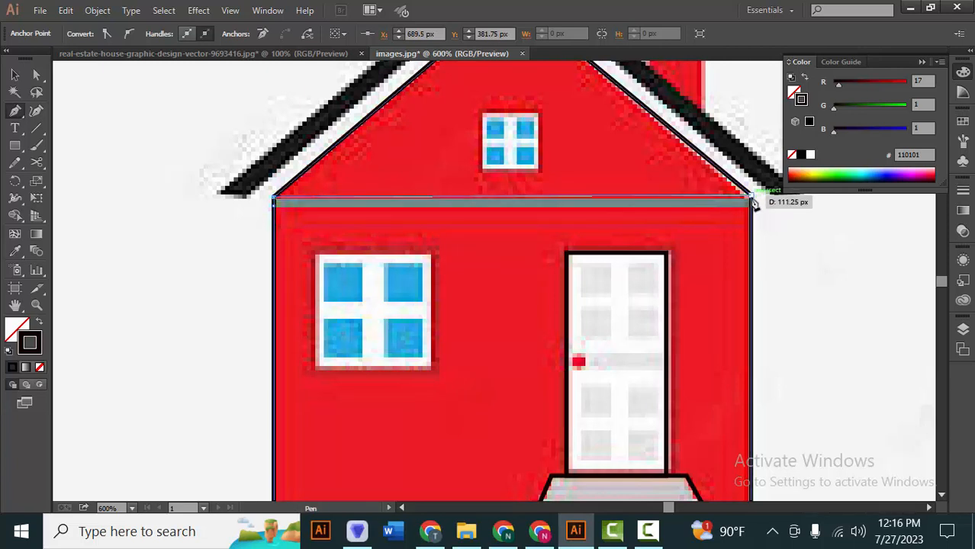
- Complete the grey band's outline through its two right-end corners and close the path
{"action": "left_click", "coordinate": [751, 201]}
{"action": "left_click", "coordinate": [754, 212]}
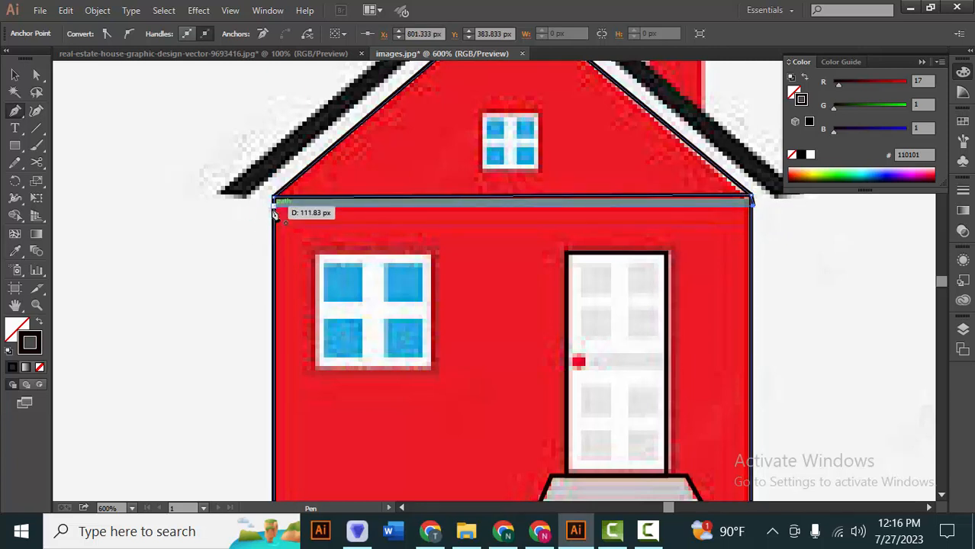
{"action": "left_click", "coordinate": [275, 201]}
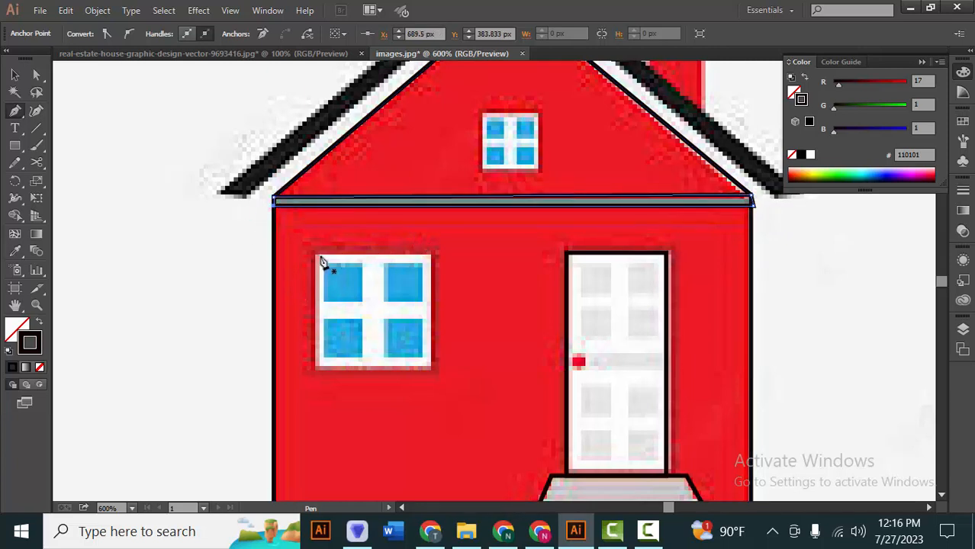
- Trace the upper and right edges of the large window's white frame
{"action": "left_click", "coordinate": [321, 257]}
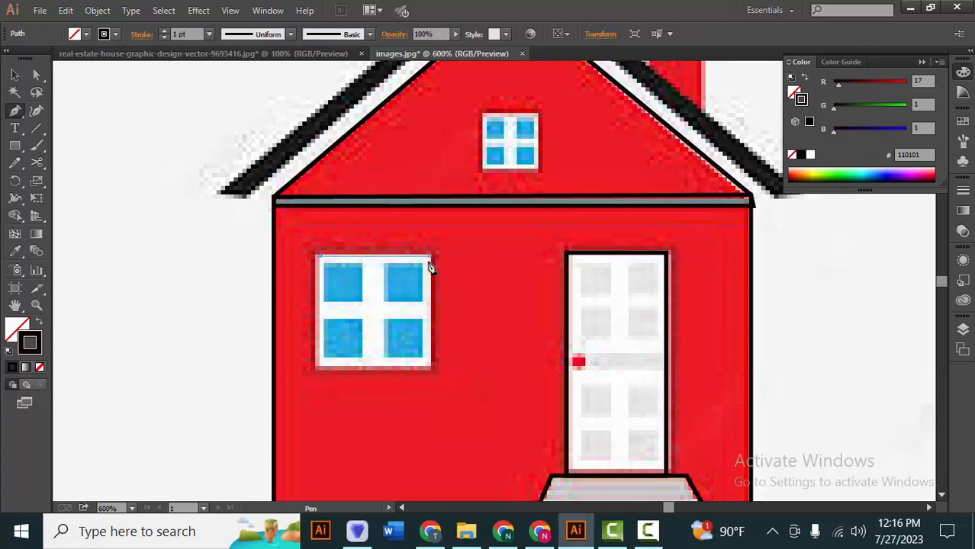
{"action": "left_click", "coordinate": [430, 257]}
{"action": "left_click", "coordinate": [431, 371]}
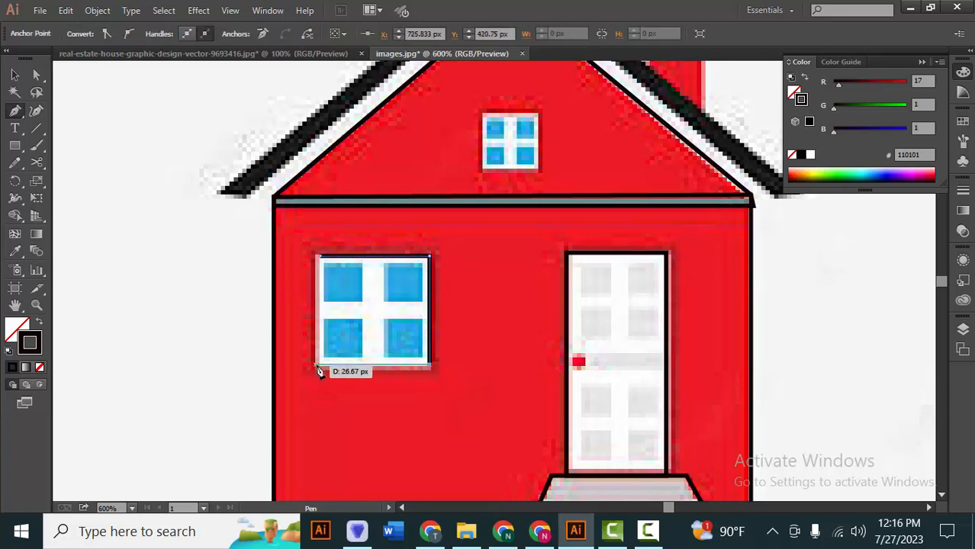
{"action": "left_click", "coordinate": [320, 372]}
{"action": "left_click", "coordinate": [322, 257]}
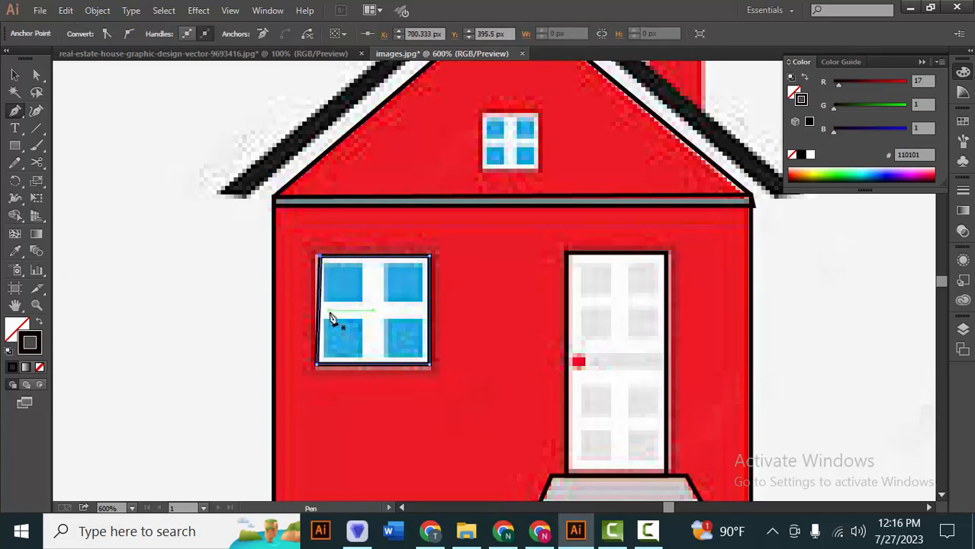
{"action": "key", "text": "ctrl+z"}
{"action": "key", "text": "ctrl+z"}
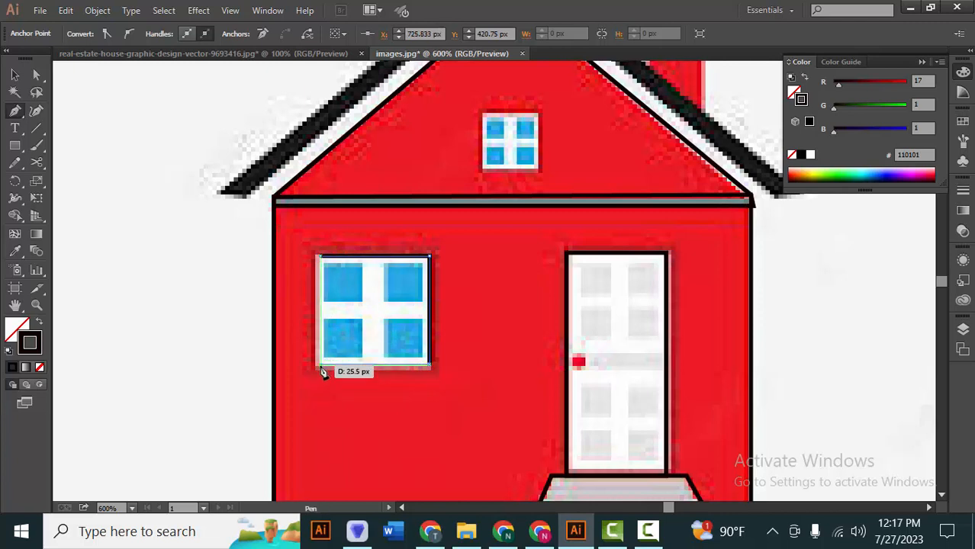
- Close the large window's frame outline with a vertical left edge and outline its upper-left blue pane
{"action": "left_click", "coordinate": [321, 364]}
{"action": "left_click", "coordinate": [321, 258]}
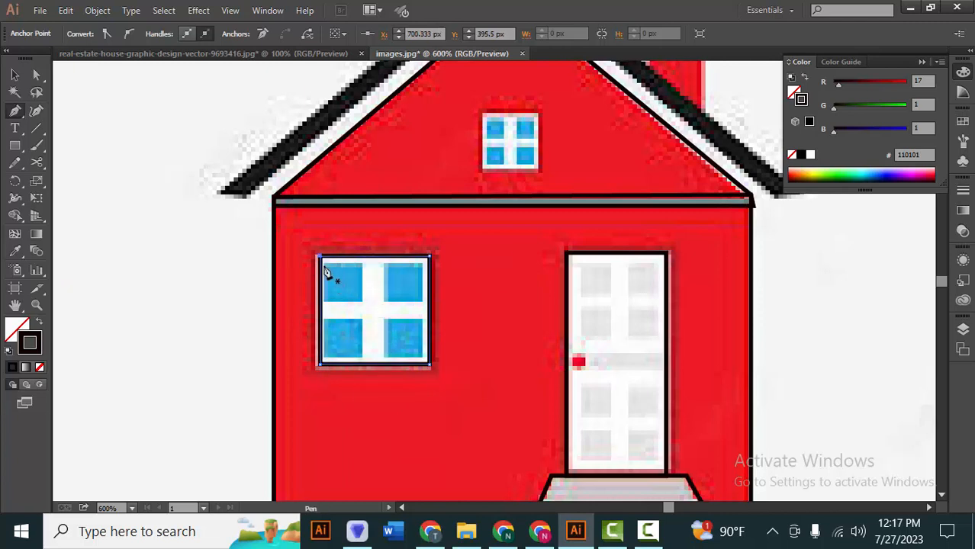
{"action": "left_click", "coordinate": [324, 263]}
{"action": "left_click", "coordinate": [364, 263]}
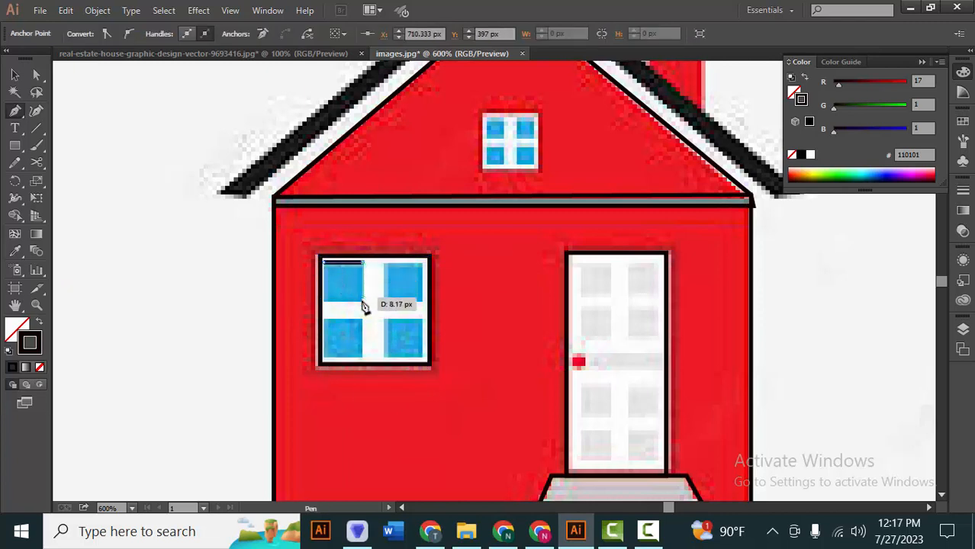
{"action": "left_click", "coordinate": [364, 304]}
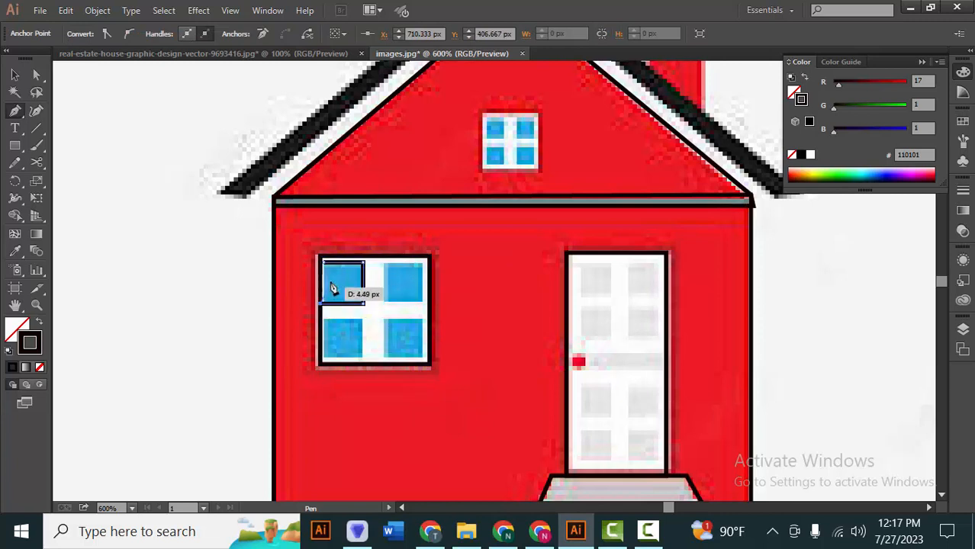
{"action": "left_click", "coordinate": [325, 305]}
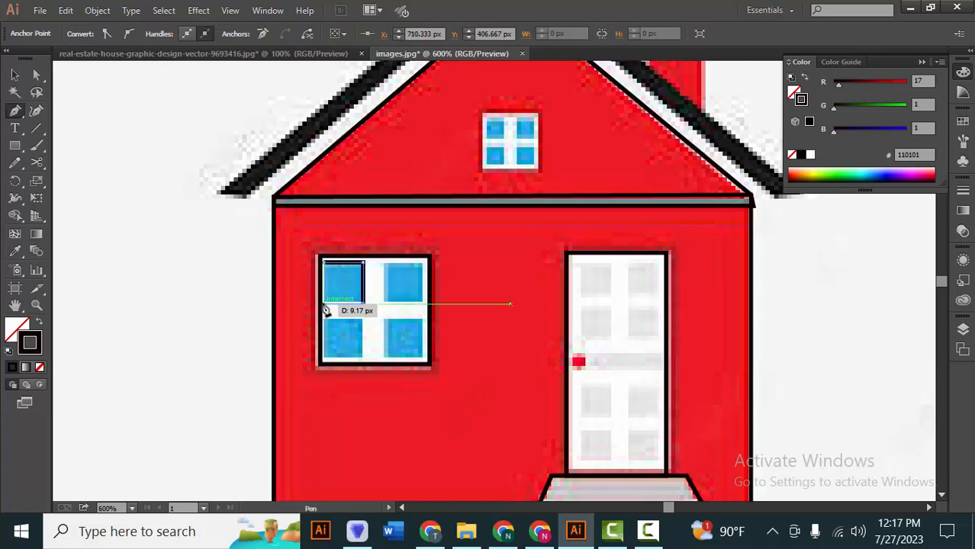
{"action": "left_click", "coordinate": [324, 263]}
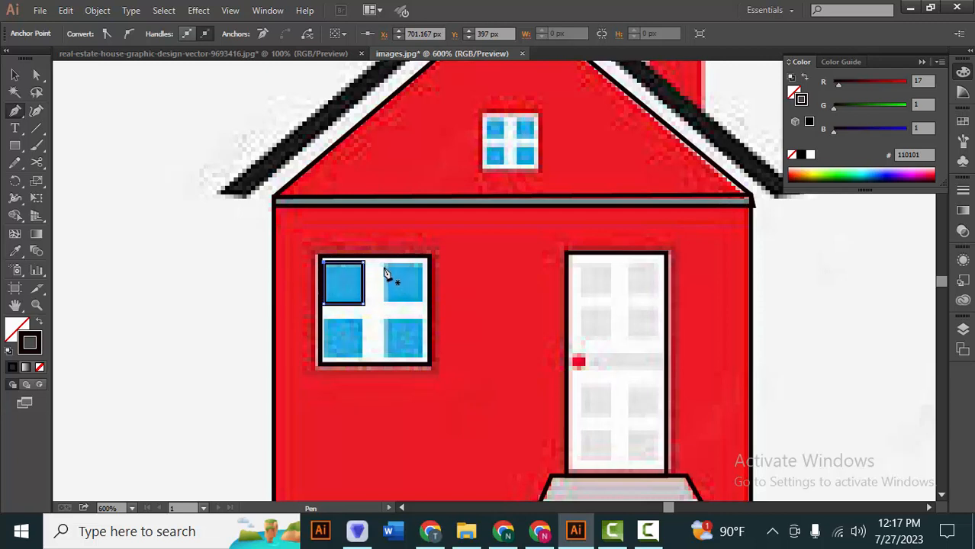
- Outline the upper-right blue pane of the large window as a closed four-sided path
{"action": "left_click", "coordinate": [384, 263]}
{"action": "left_click", "coordinate": [422, 267]}
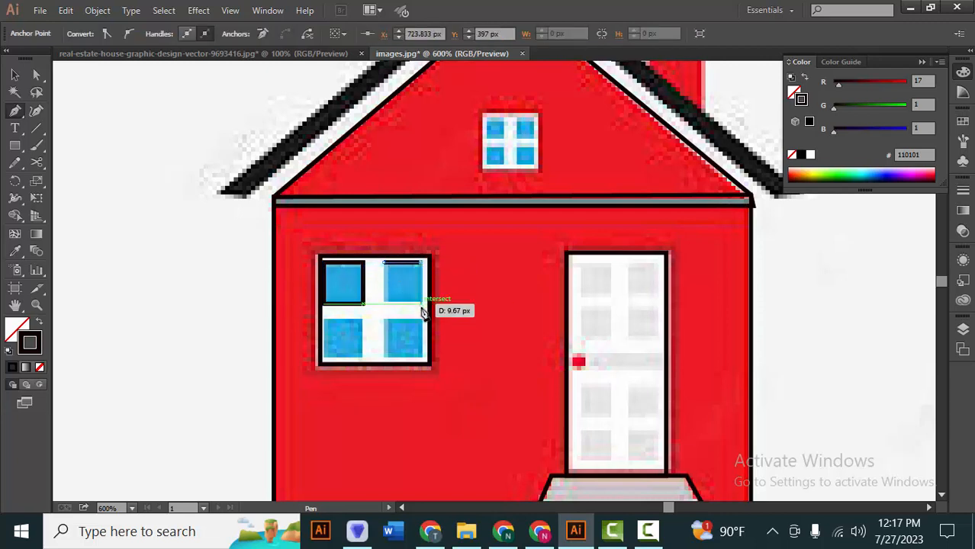
{"action": "left_click", "coordinate": [421, 302]}
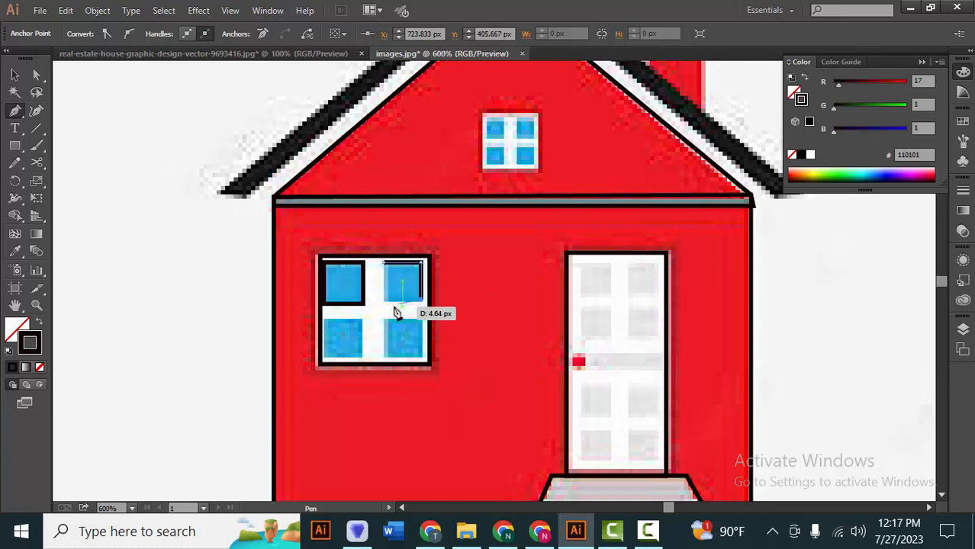
{"action": "left_click", "coordinate": [384, 303]}
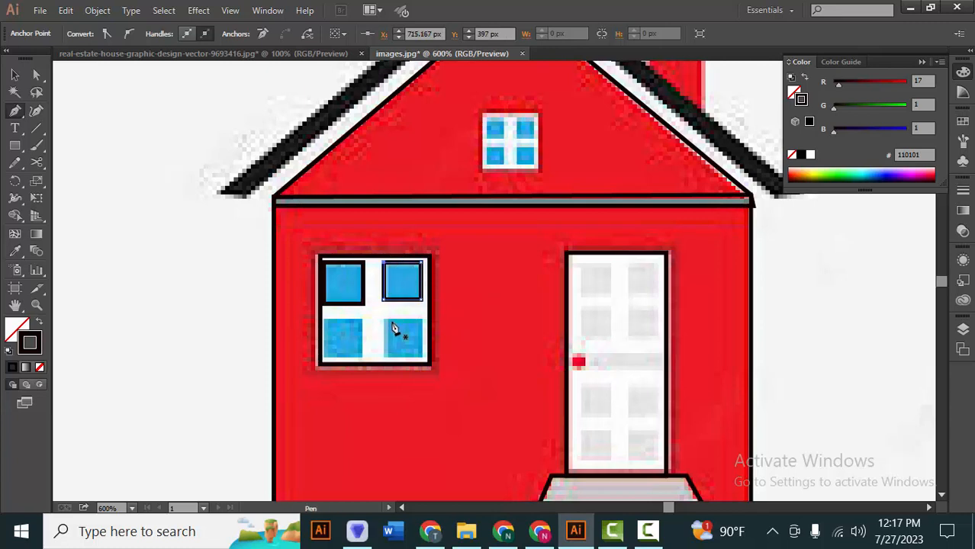
- Outline the lower-right blue pane of the large window as a closed four-sided path
{"action": "left_click_drag", "start_coordinate": [391, 321], "coordinate": [388, 302]}
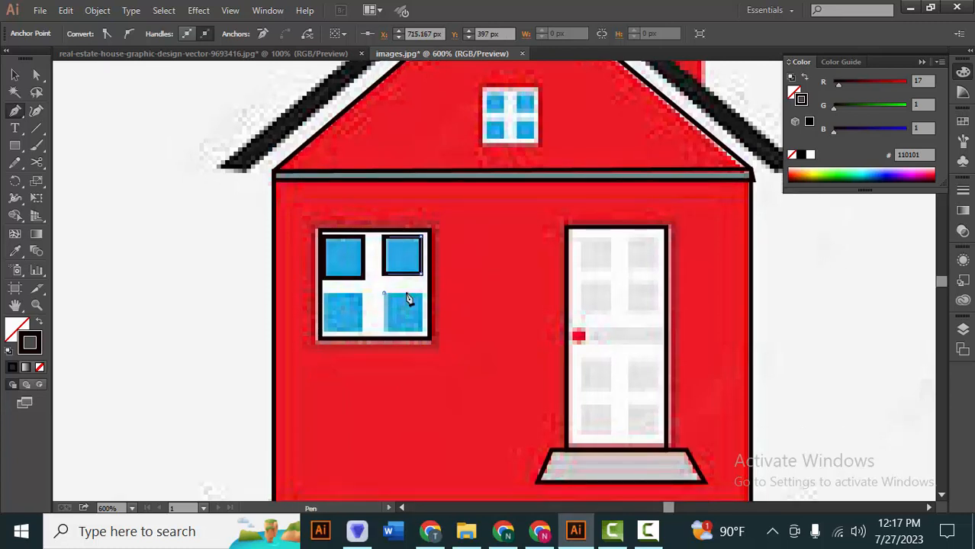
{"action": "left_click", "coordinate": [423, 293]}
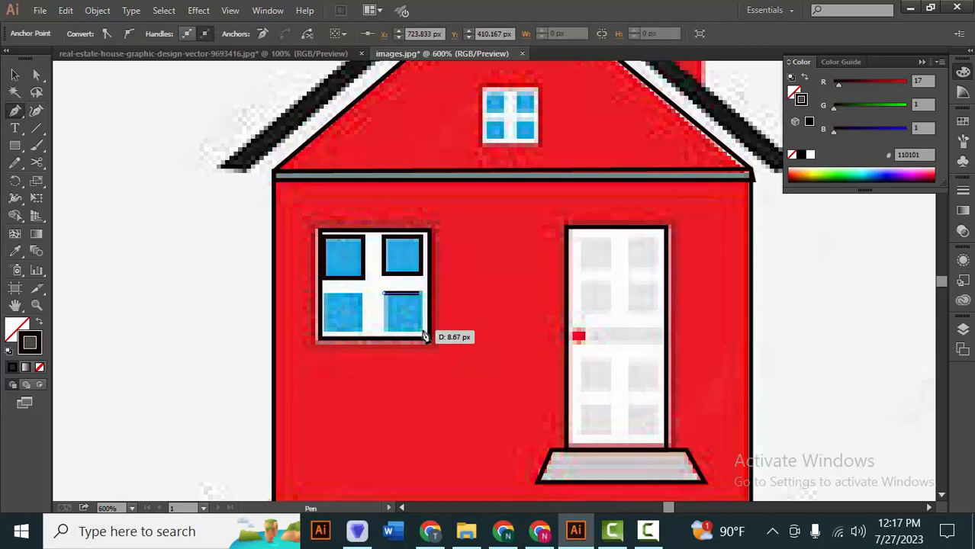
{"action": "left_click", "coordinate": [423, 334]}
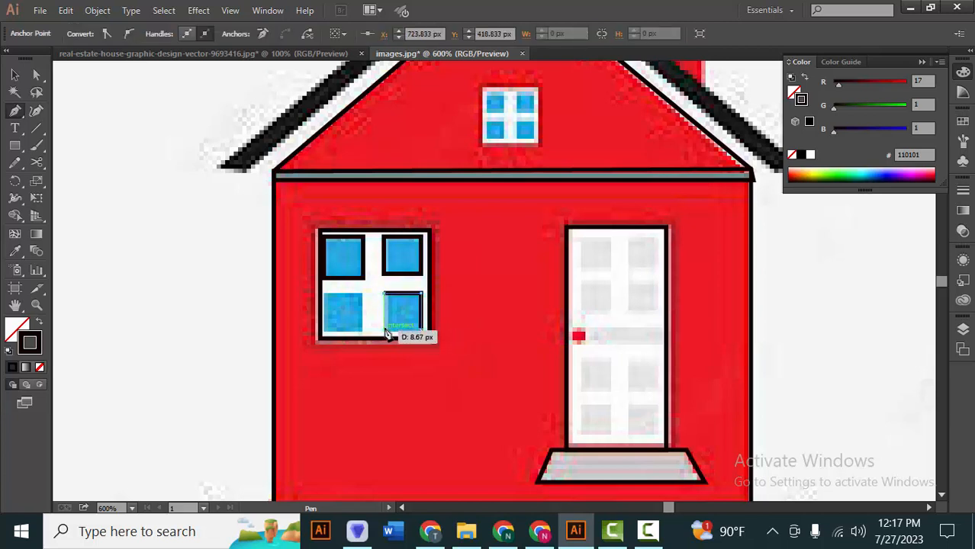
{"action": "left_click", "coordinate": [385, 333]}
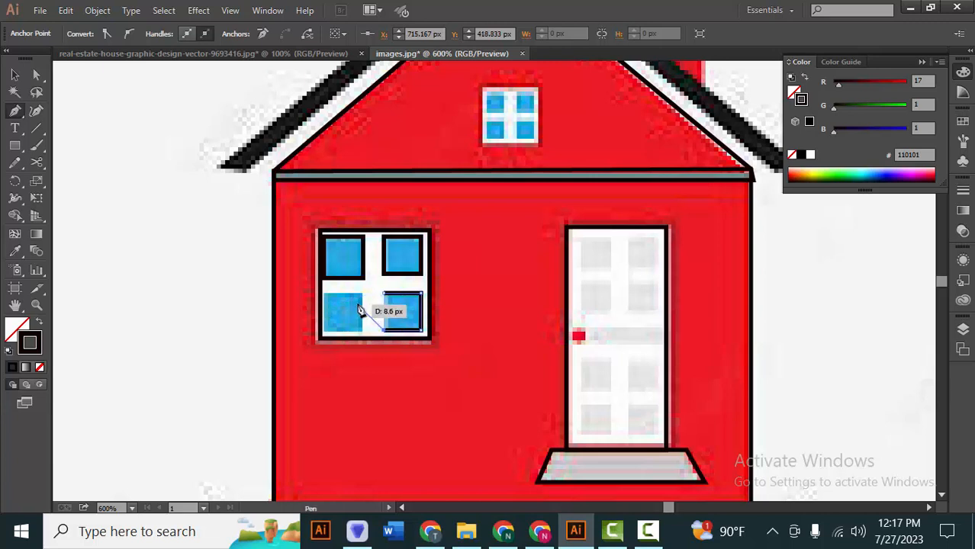
{"action": "left_click", "coordinate": [384, 294]}
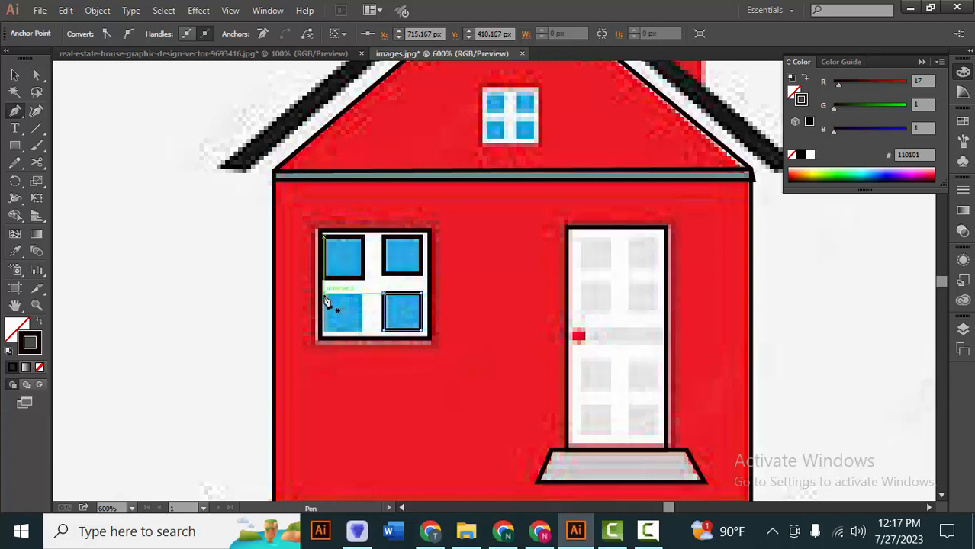
- Outline the lower-left blue pane of the large window as a closed four-sided path
{"action": "left_click", "coordinate": [323, 292]}
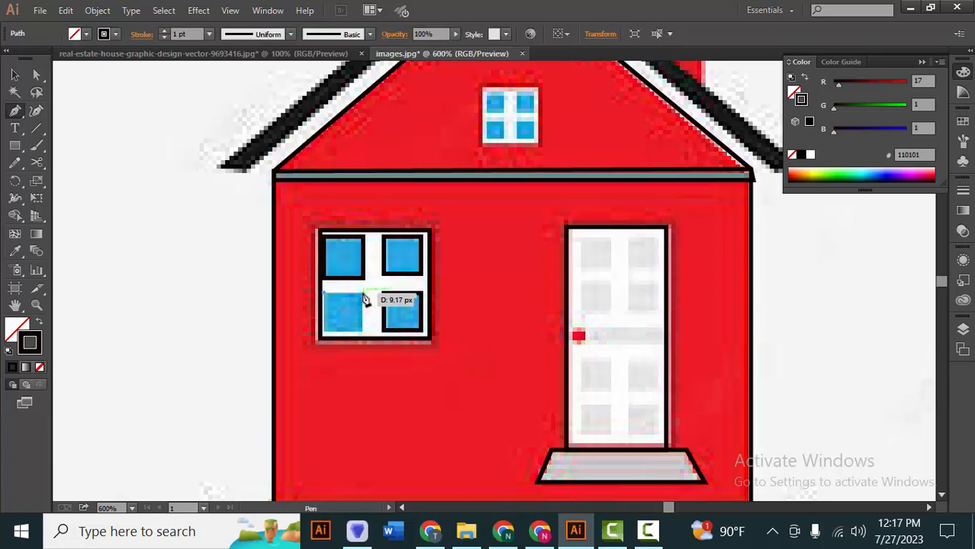
{"action": "left_click", "coordinate": [365, 292]}
{"action": "left_click", "coordinate": [364, 330]}
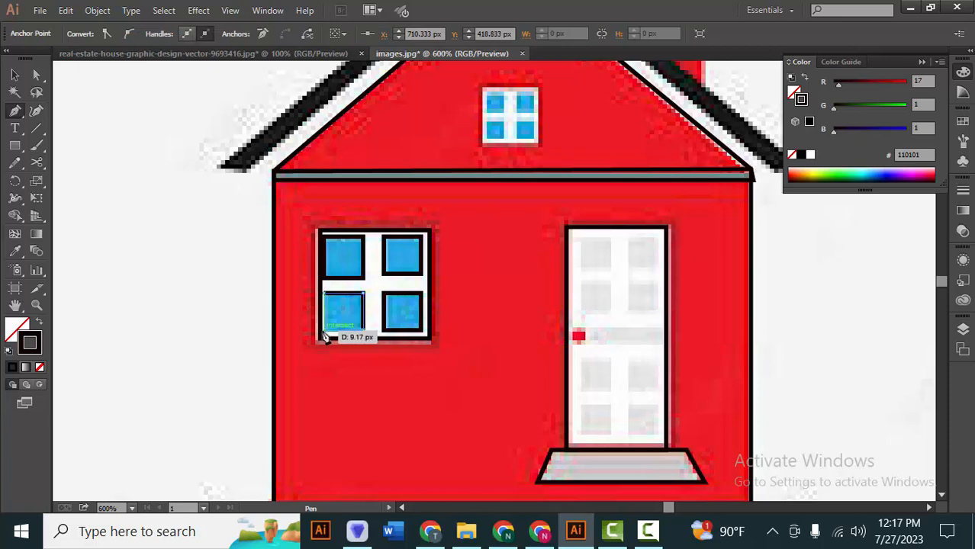
{"action": "left_click", "coordinate": [323, 332]}
{"action": "left_click", "coordinate": [323, 293]}
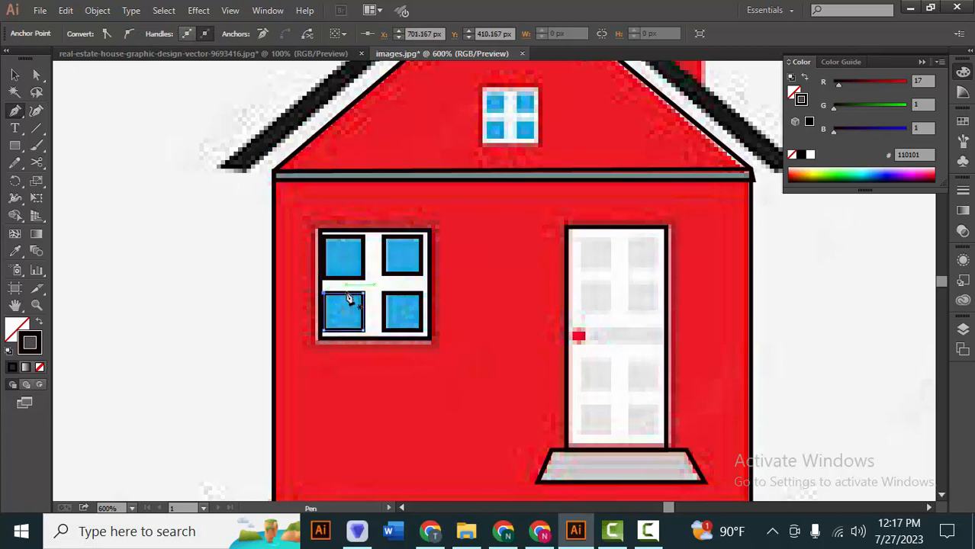
- Outline the small gable window's white frame as a closed four-sided path
{"action": "scroll", "coordinate": [398, 270], "scroll_direction": "up", "scroll_amount": 5}
{"action": "scroll", "coordinate": [377, 296], "scroll_direction": "right", "scroll_amount": 2}
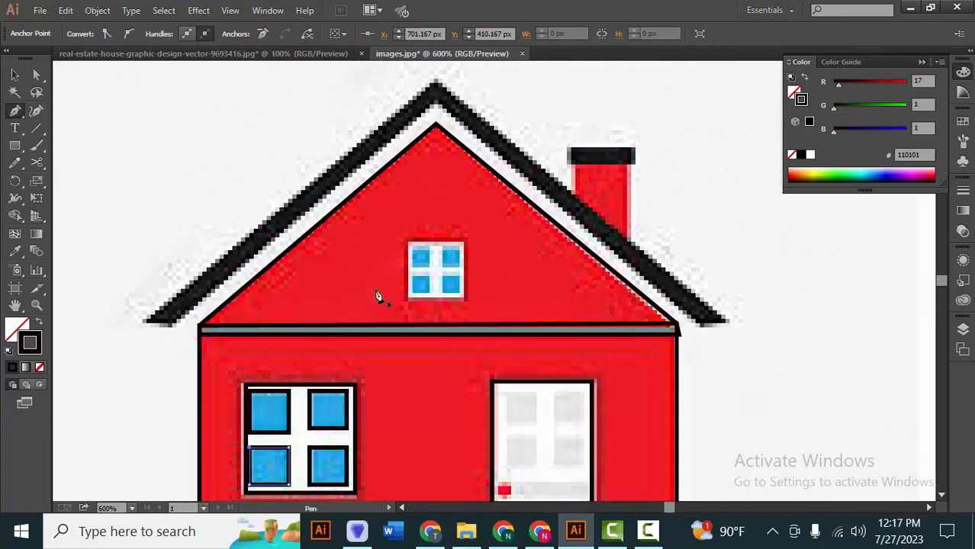
{"action": "left_click", "coordinate": [406, 260]}
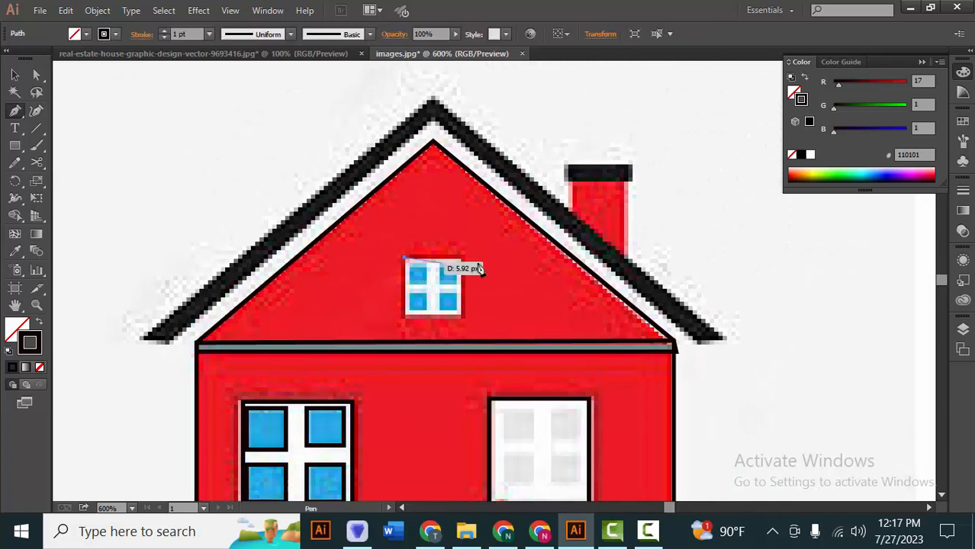
{"action": "left_click", "coordinate": [459, 259]}
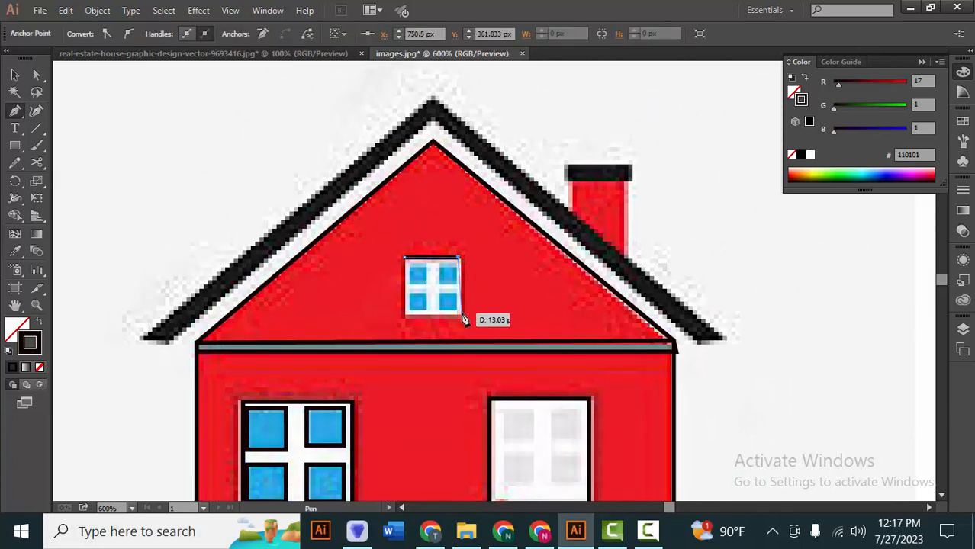
{"action": "left_click", "coordinate": [458, 318]}
{"action": "left_click", "coordinate": [406, 318]}
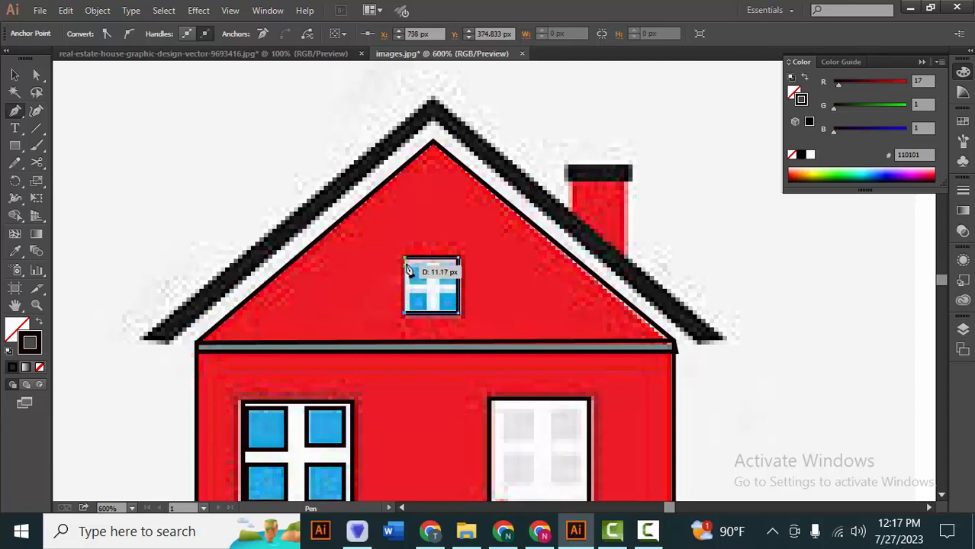
{"action": "left_click", "coordinate": [406, 260]}
- Outline the upper-left blue pane of the small gable window as a closed four-sided path
{"action": "scroll", "coordinate": [418, 282], "scroll_direction": "up", "scroll_amount": 3}
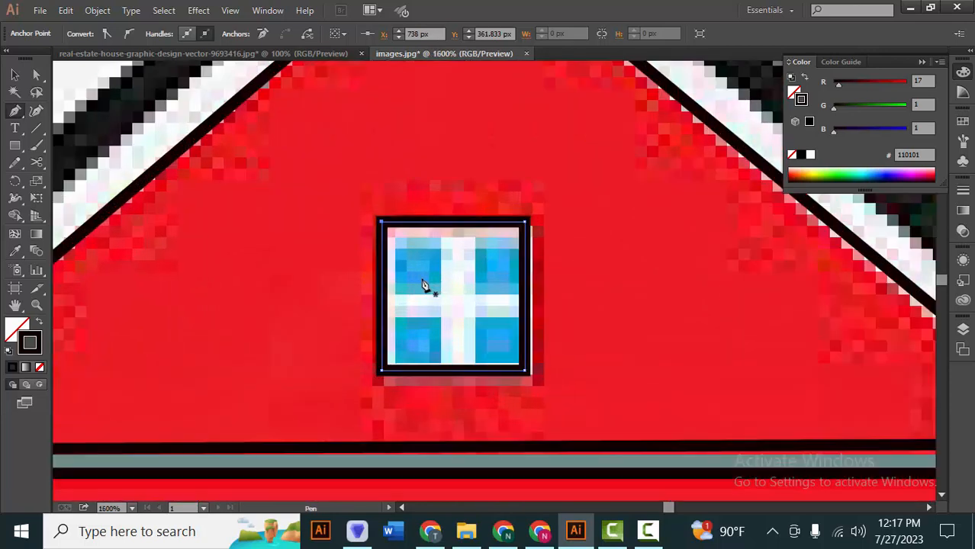
{"action": "left_click", "coordinate": [396, 242]}
{"action": "left_click", "coordinate": [442, 239]}
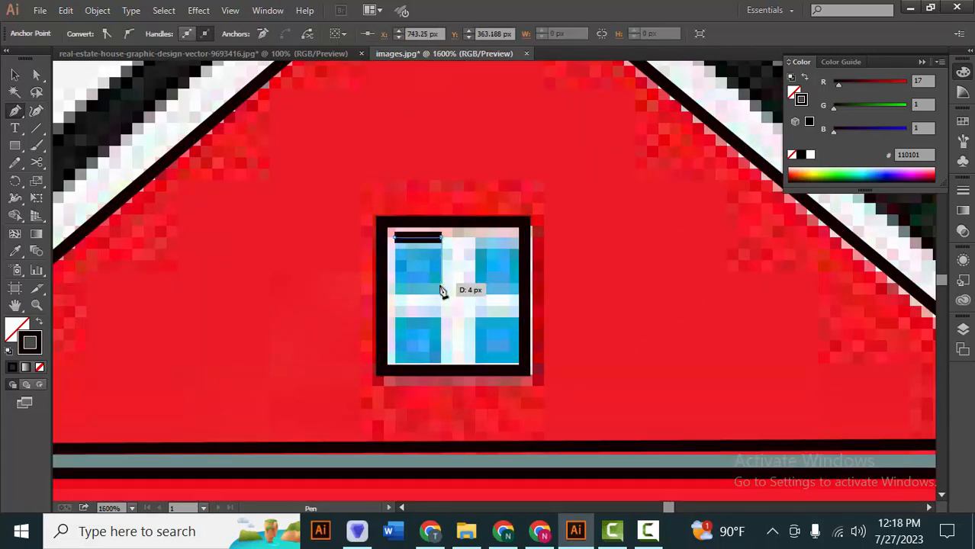
{"action": "left_click", "coordinate": [442, 292]}
{"action": "left_click", "coordinate": [395, 293]}
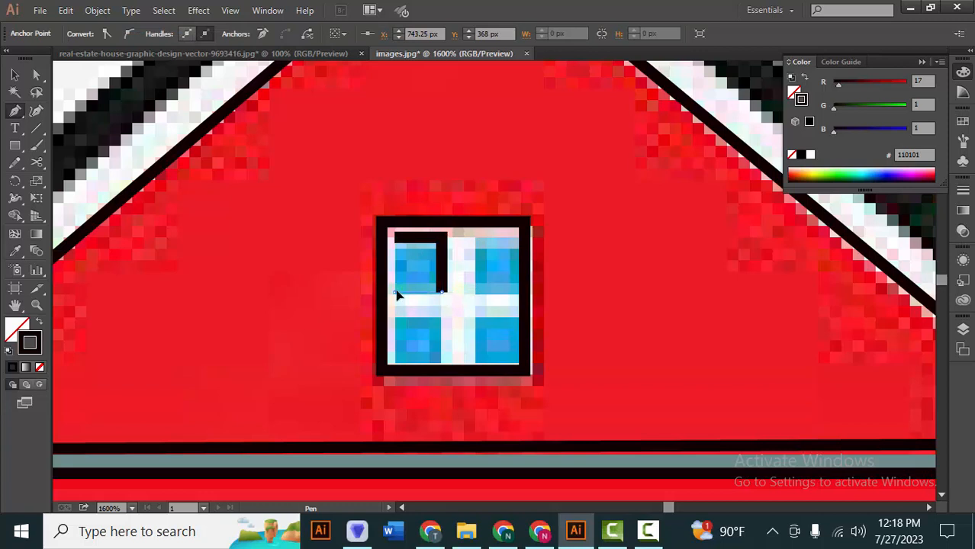
{"action": "left_click", "coordinate": [395, 238]}
- Outline the upper-right blue pane of the small gable window as a closed four-sided path
{"action": "left_click", "coordinate": [476, 239]}
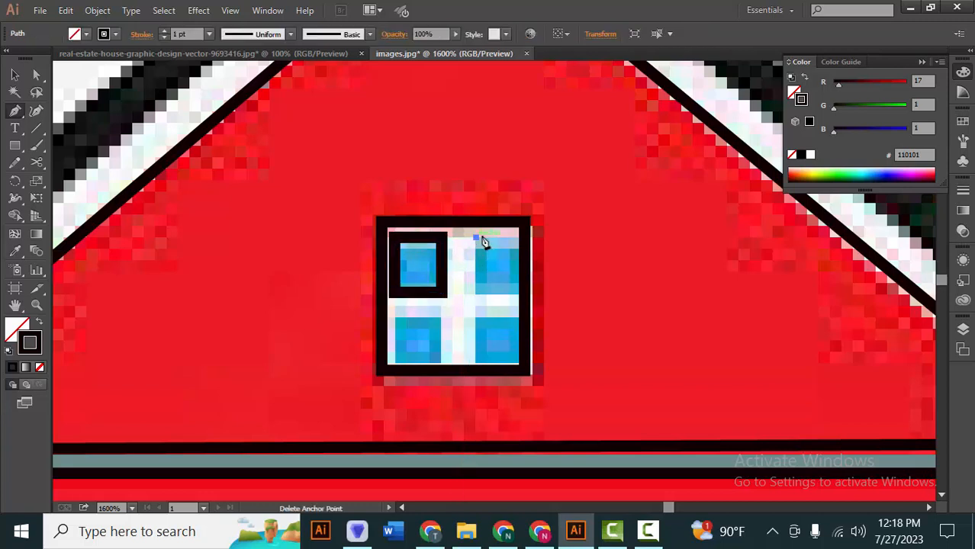
{"action": "left_click", "coordinate": [519, 239]}
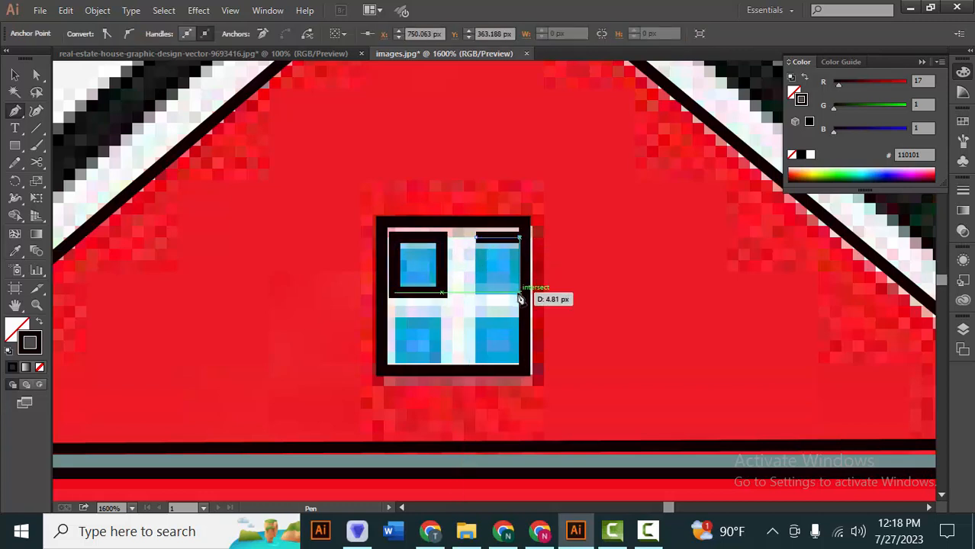
{"action": "left_click", "coordinate": [518, 292]}
{"action": "left_click", "coordinate": [475, 292]}
{"action": "left_click", "coordinate": [476, 241]}
- Outline the lower-right blue pane of the small gable window as a closed four-sided path
{"action": "scroll", "coordinate": [477, 246], "scroll_direction": "down", "scroll_amount": 3}
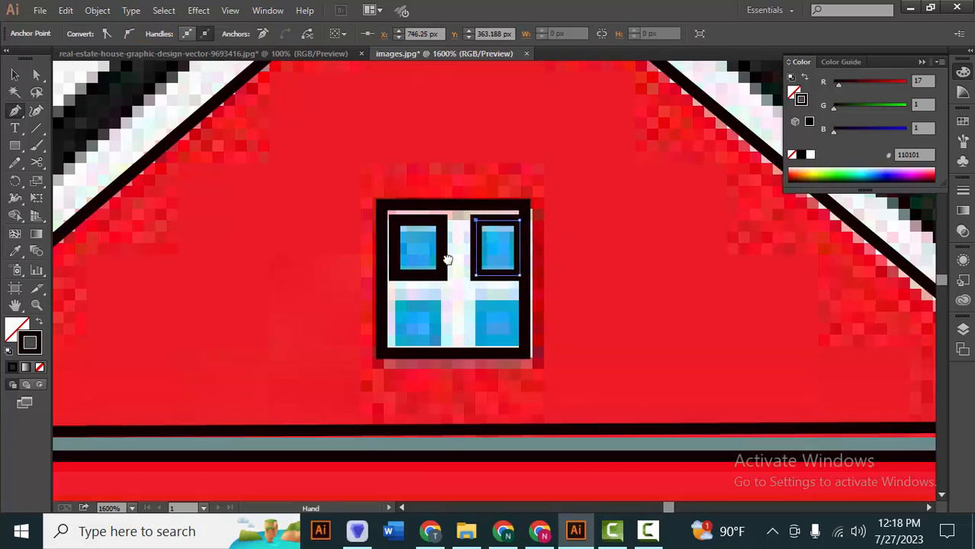
{"action": "left_click", "coordinate": [476, 264]}
{"action": "left_click", "coordinate": [519, 264]}
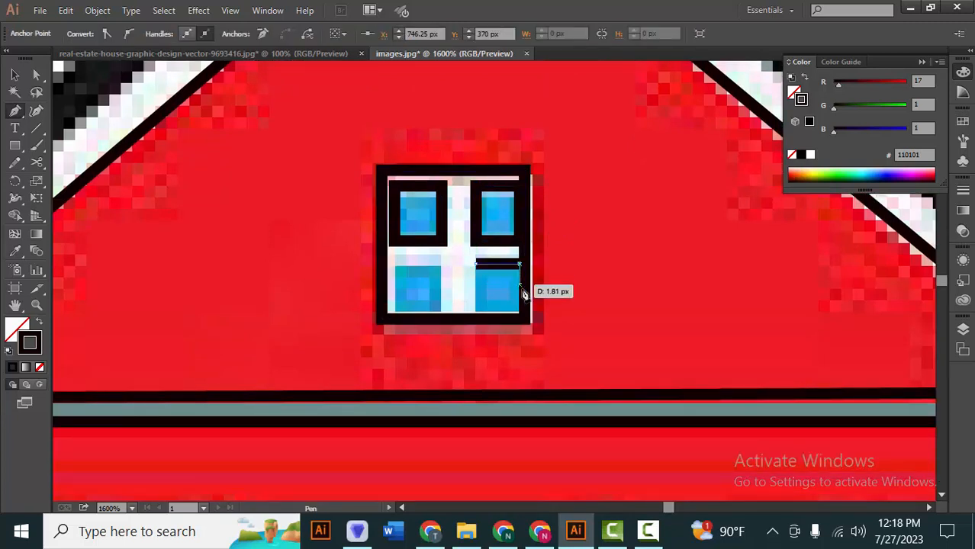
{"action": "left_click", "coordinate": [519, 311]}
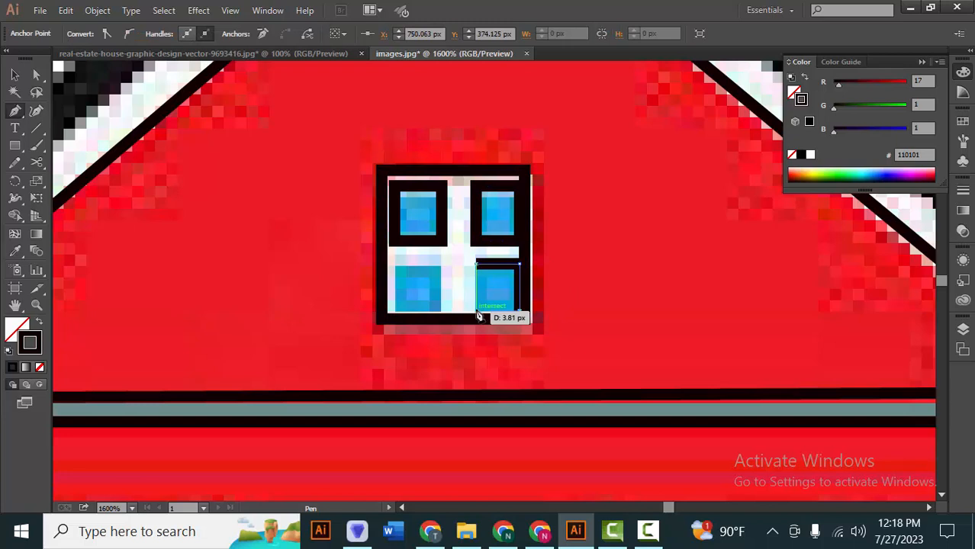
{"action": "left_click", "coordinate": [476, 311]}
{"action": "left_click", "coordinate": [476, 264]}
- Outline the lower-left blue pane of the small gable window as a closed four-sided path
{"action": "left_click", "coordinate": [394, 184]}
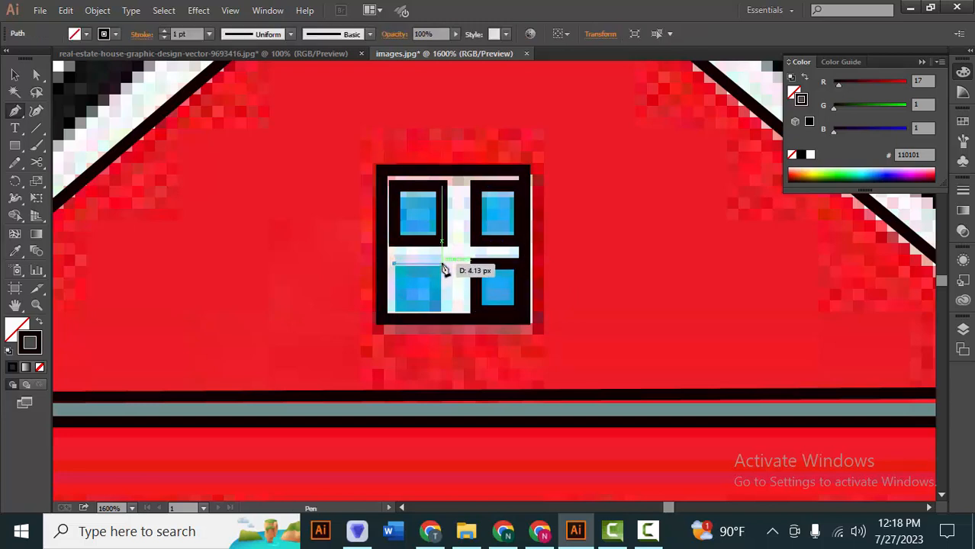
{"action": "left_click", "coordinate": [442, 264]}
{"action": "left_click", "coordinate": [442, 312]}
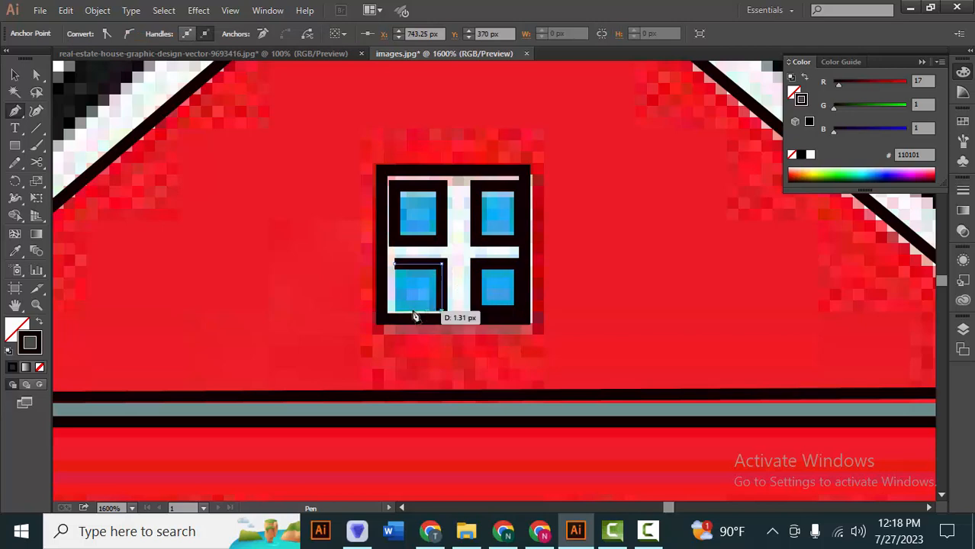
{"action": "left_click", "coordinate": [395, 312]}
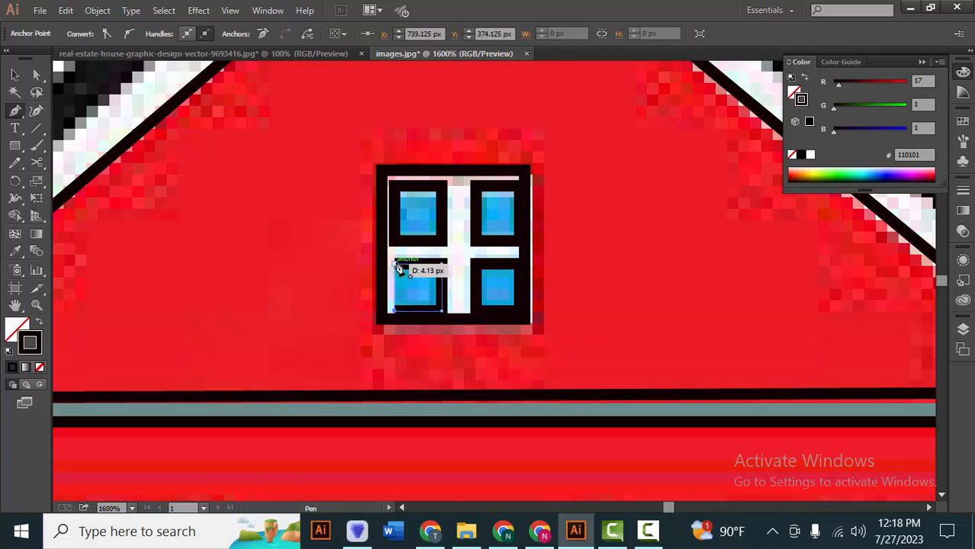
{"action": "left_click", "coordinate": [394, 264]}
- Outline the black roof as one closed path, following both slopes' undersides, the eave ends and the outer edges over the peak
{"action": "scroll", "coordinate": [426, 301], "scroll_direction": "down", "scroll_amount": 3}
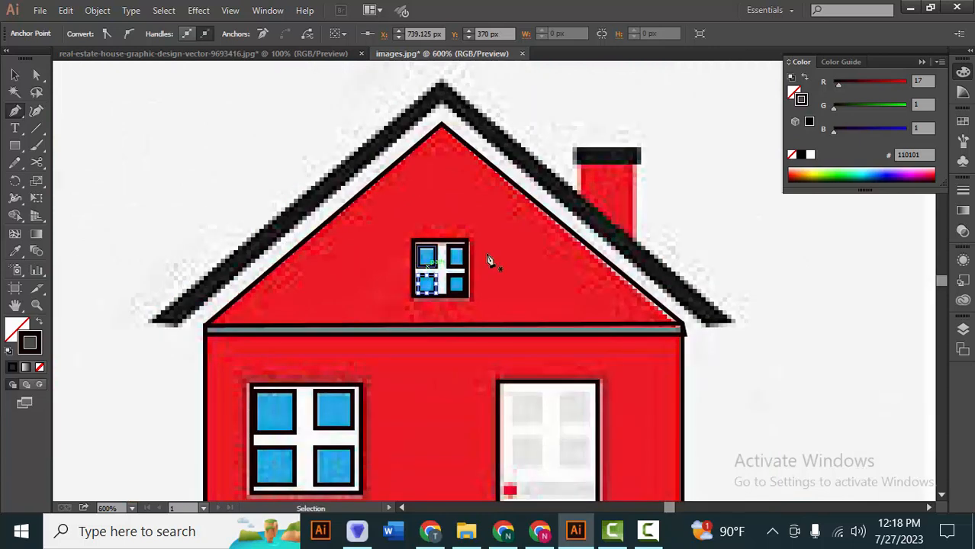
{"action": "left_click_drag", "start_coordinate": [487, 262], "coordinate": [414, 295]}
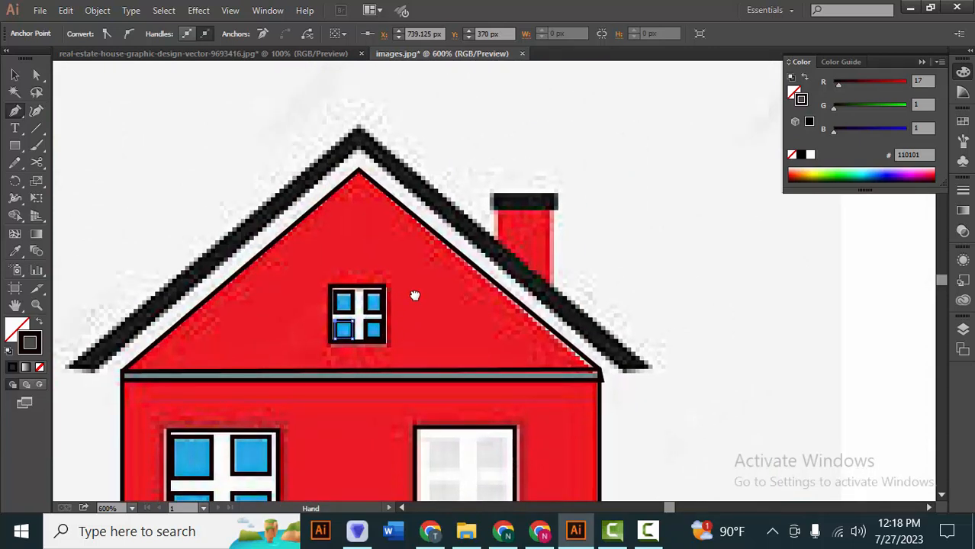
{"action": "left_click_drag", "start_coordinate": [314, 298], "coordinate": [435, 315]}
{"action": "left_click", "coordinate": [183, 383]}
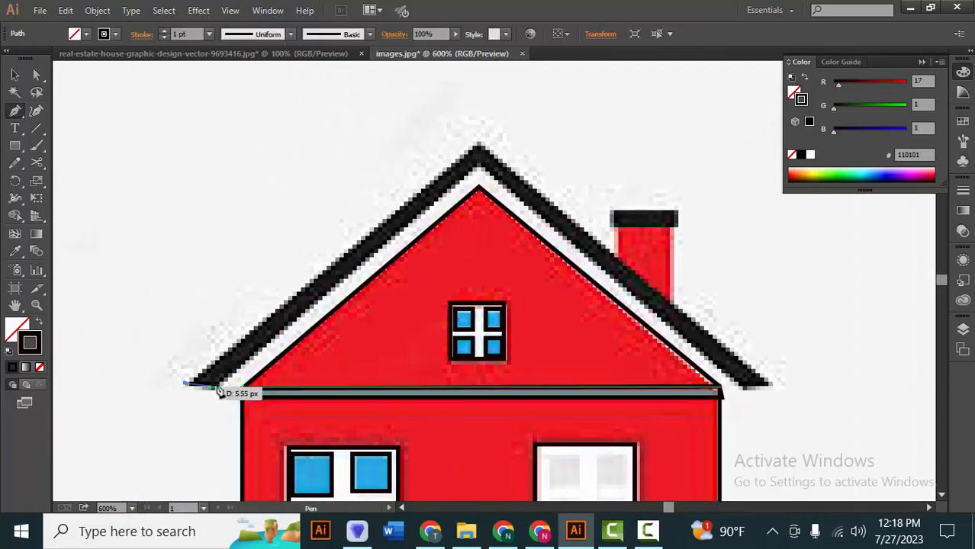
{"action": "left_click", "coordinate": [220, 386]}
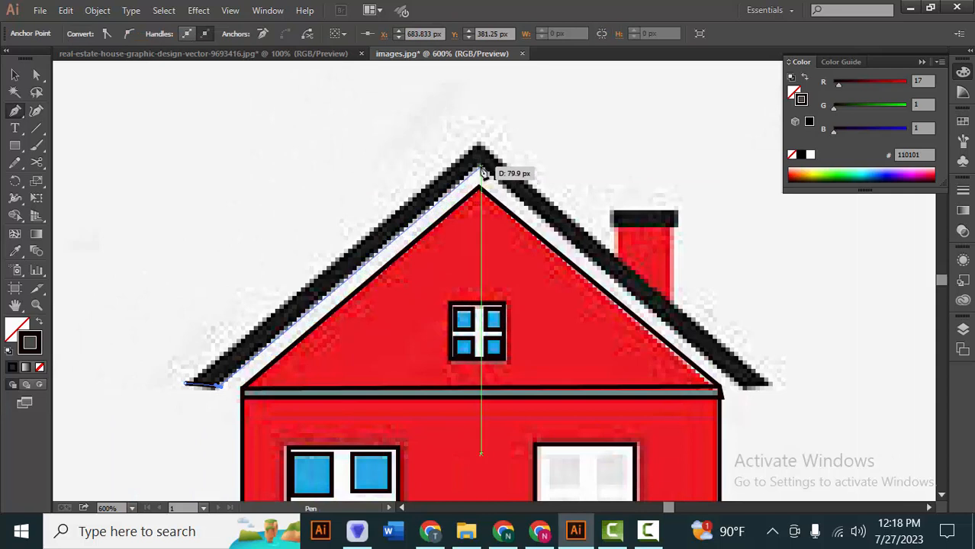
{"action": "left_click", "coordinate": [481, 167]}
{"action": "left_click_drag", "start_coordinate": [509, 227], "coordinate": [440, 175]}
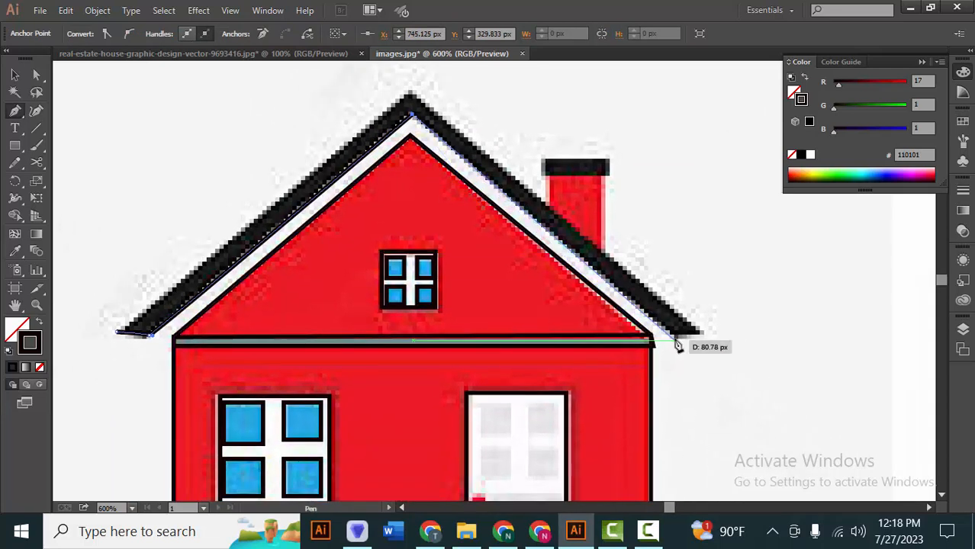
{"action": "left_click", "coordinate": [702, 335]}
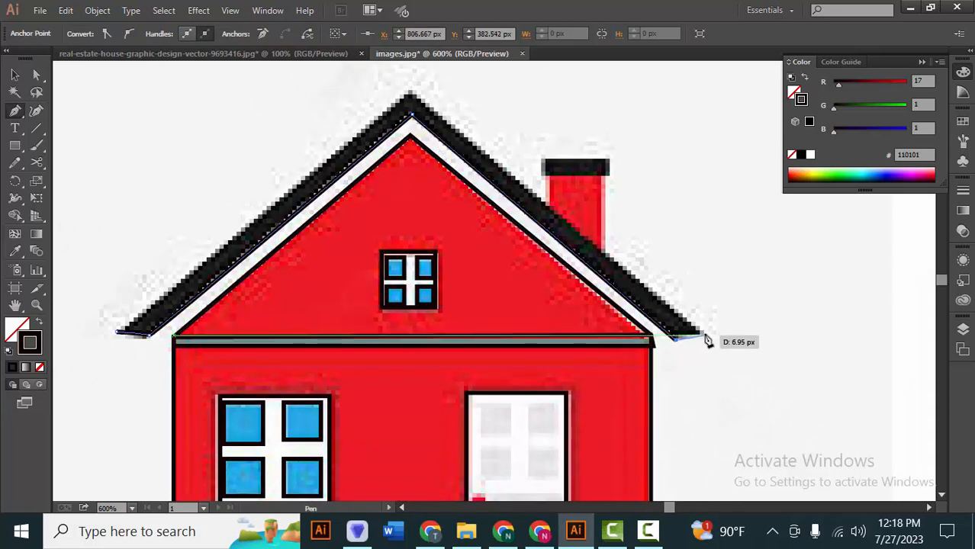
{"action": "left_click_drag", "start_coordinate": [623, 274], "coordinate": [705, 340]}
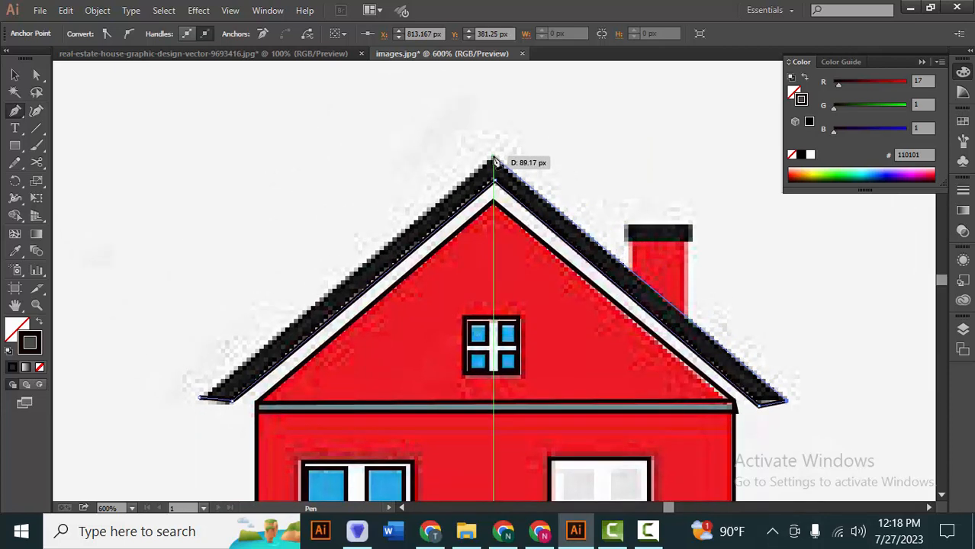
{"action": "left_click", "coordinate": [492, 156]}
{"action": "left_click", "coordinate": [207, 399]}
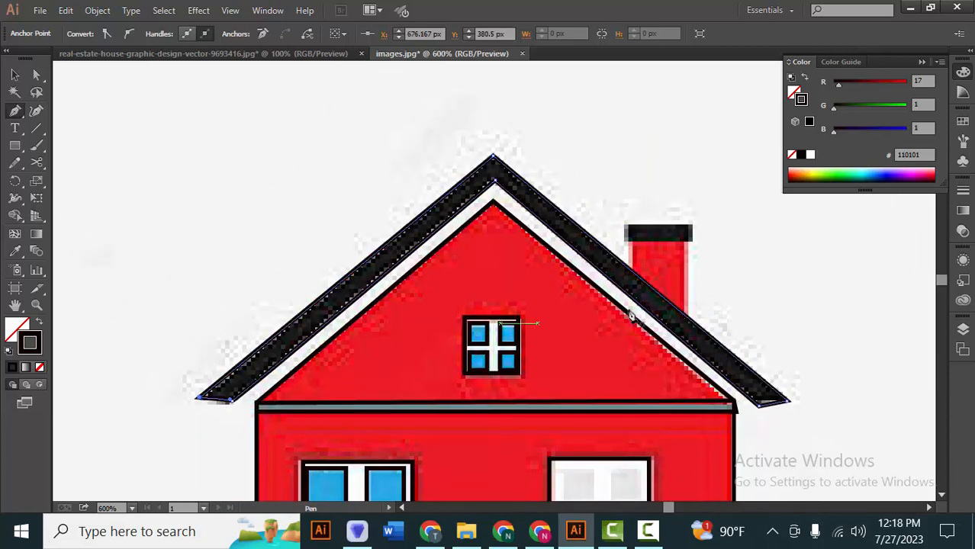
- Outline the chimney's red body as a closed path with its lower edge following the roof slope
{"action": "left_click_drag", "start_coordinate": [627, 309], "coordinate": [509, 343]}
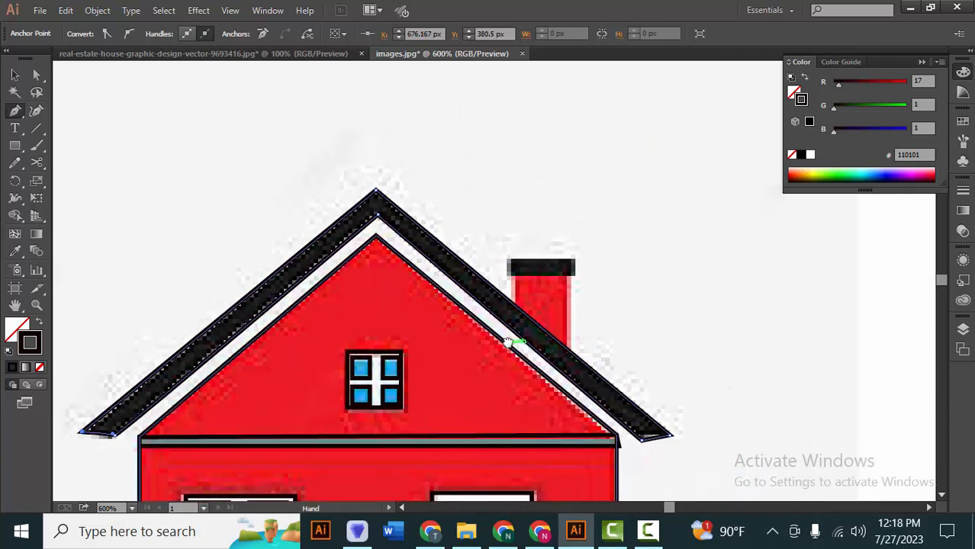
{"action": "left_click", "coordinate": [514, 276]}
{"action": "left_click", "coordinate": [514, 302]}
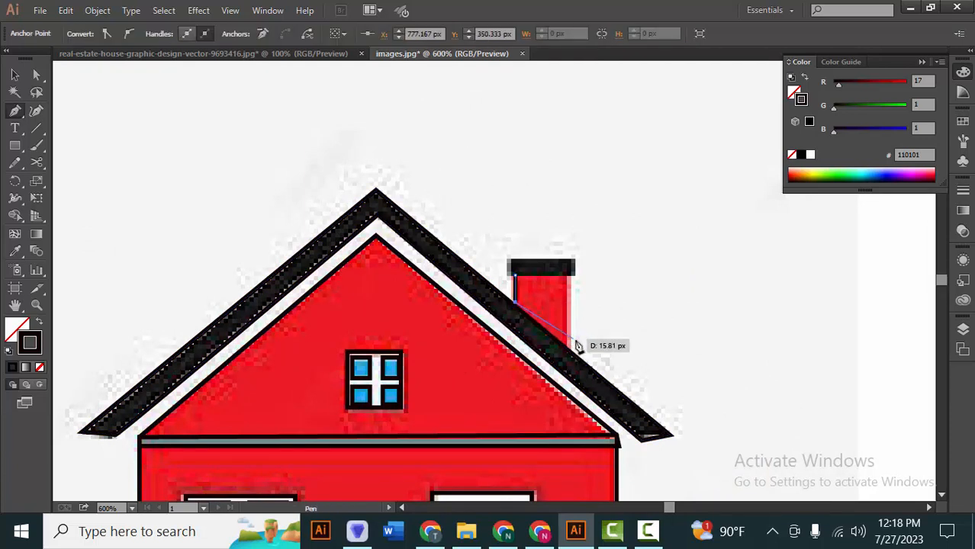
{"action": "left_click", "coordinate": [573, 353]}
{"action": "left_click", "coordinate": [571, 276]}
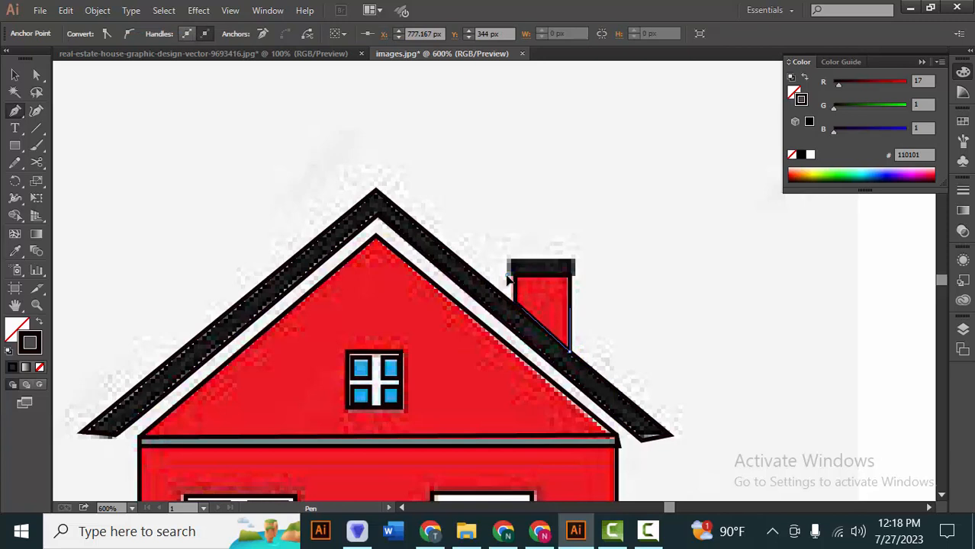
- Outline the chimney's black cap as a closed rectangular path
{"action": "left_click", "coordinate": [507, 275]}
{"action": "left_click", "coordinate": [507, 258]}
{"action": "left_click", "coordinate": [575, 258]}
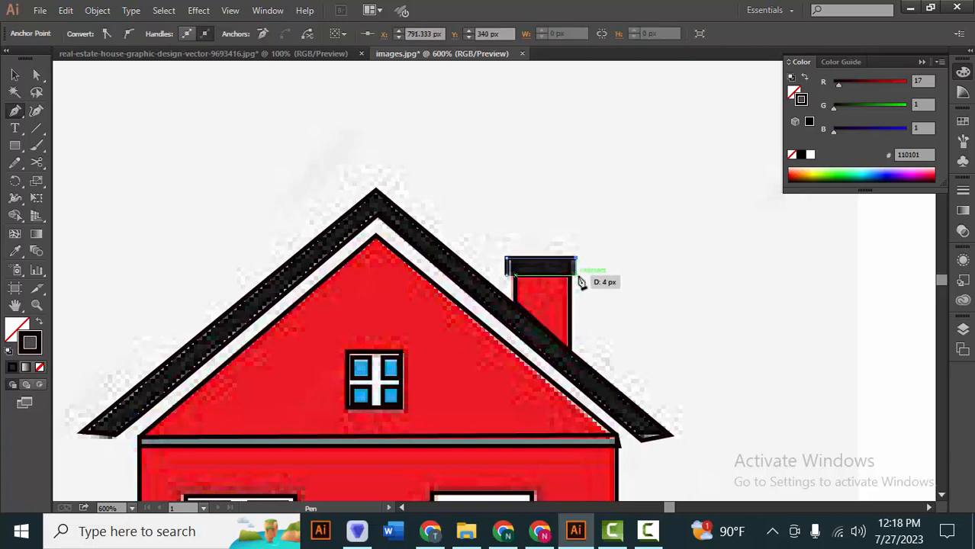
{"action": "left_click", "coordinate": [576, 276]}
{"action": "left_click", "coordinate": [507, 275]}
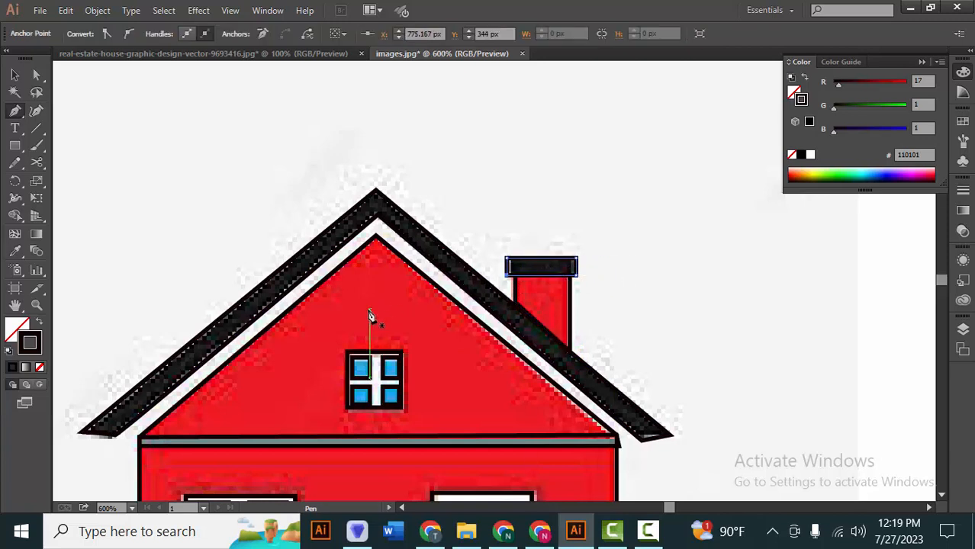
- Move the reference house image out from under the traced outlines to the empty area beside them and deselect it
{"action": "scroll", "coordinate": [368, 313], "scroll_direction": "down", "scroll_amount": 5}
{"action": "left_click_drag", "start_coordinate": [378, 343], "coordinate": [387, 300]}
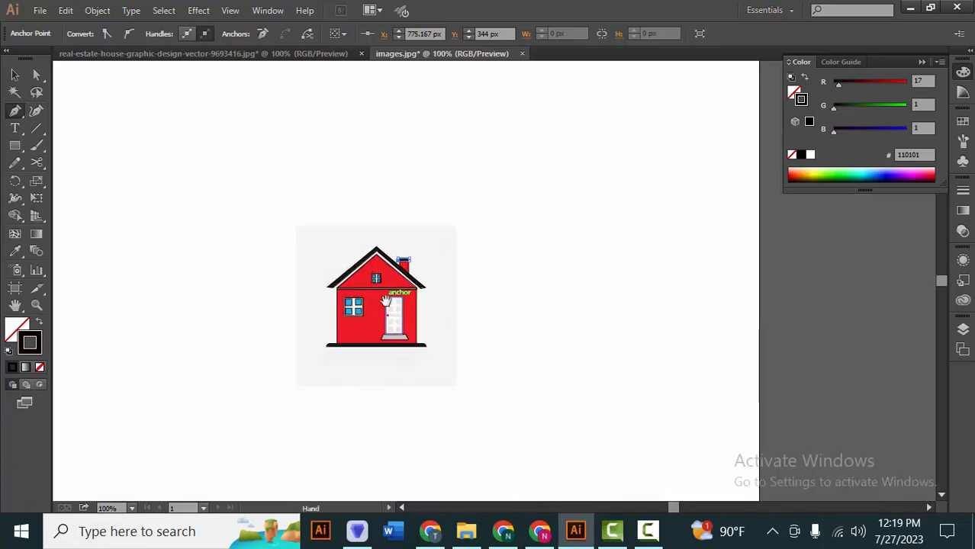
{"action": "scroll", "coordinate": [414, 357], "scroll_direction": "up", "scroll_amount": 2}
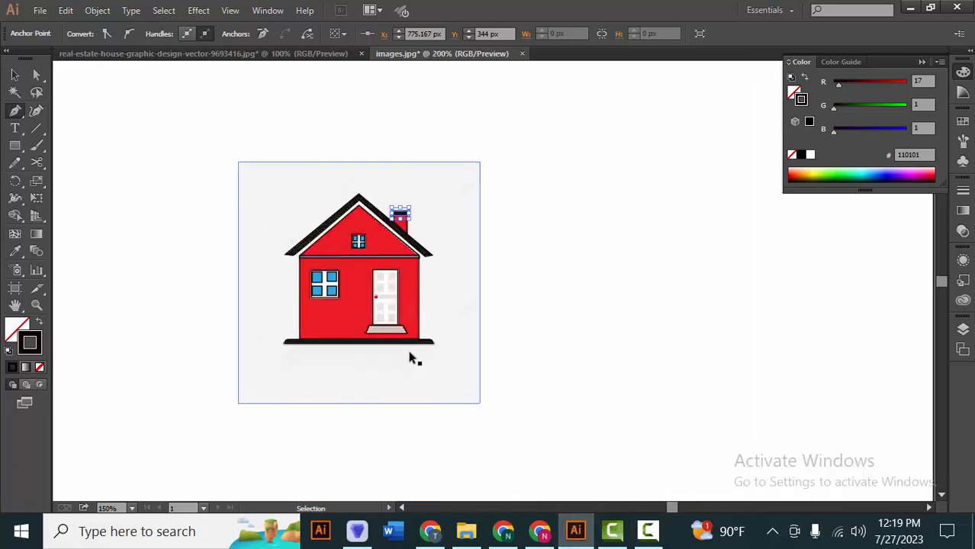
{"action": "key", "text": "v"}
{"action": "mouse_move", "coordinate": [343, 248]}
{"action": "left_mouse_down"}
{"action": "mouse_move", "coordinate": [561, 268]}
{"action": "mouse_move", "coordinate": [673, 241]}
{"action": "left_mouse_up"}
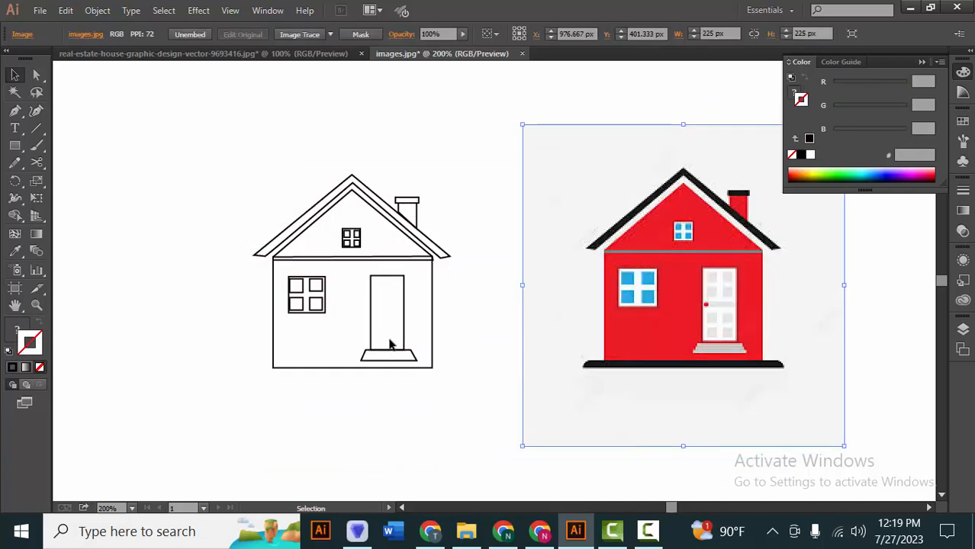
{"action": "left_click", "coordinate": [400, 328]}
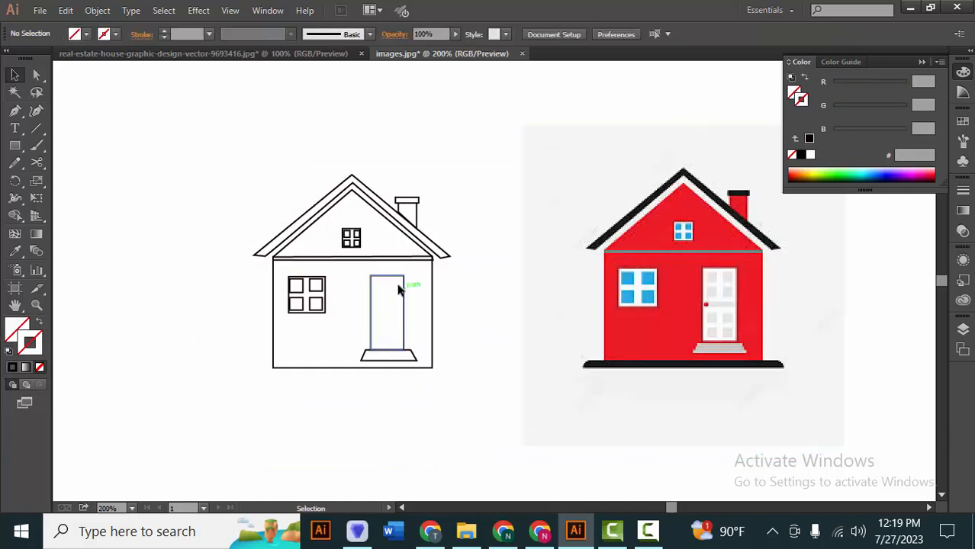
- Fill the door and the doorstep outlines with the colours sampled from the reference image's door and step
{"action": "left_click", "coordinate": [396, 281]}
{"action": "left_click", "coordinate": [15, 251]}
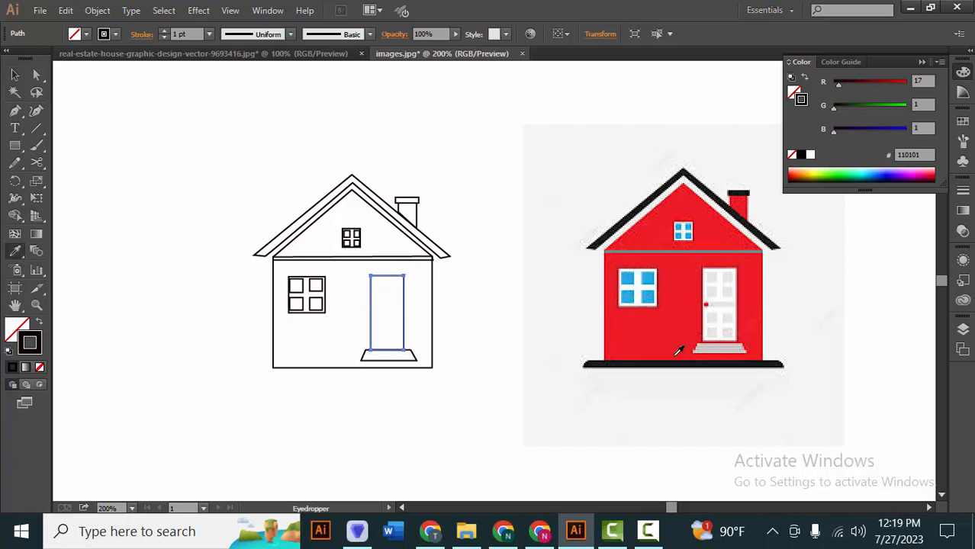
{"action": "left_click", "coordinate": [710, 293]}
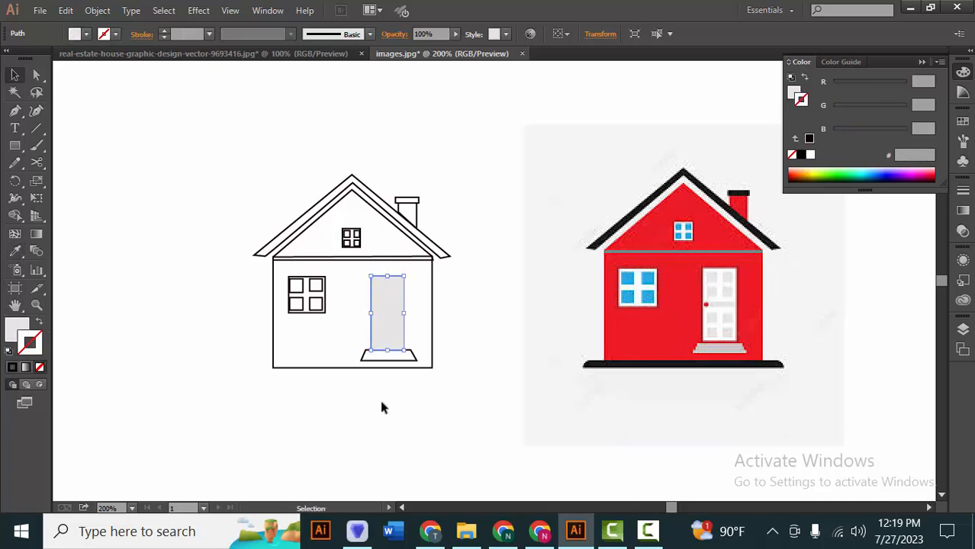
{"action": "left_click", "coordinate": [381, 408]}
{"action": "left_click", "coordinate": [414, 357]}
{"action": "left_click", "coordinate": [15, 251]}
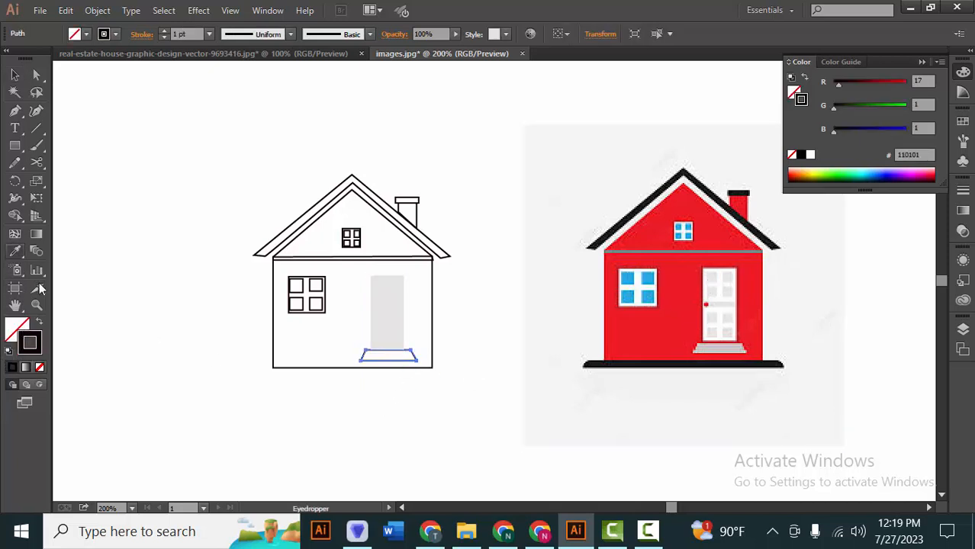
{"action": "left_click", "coordinate": [720, 349]}
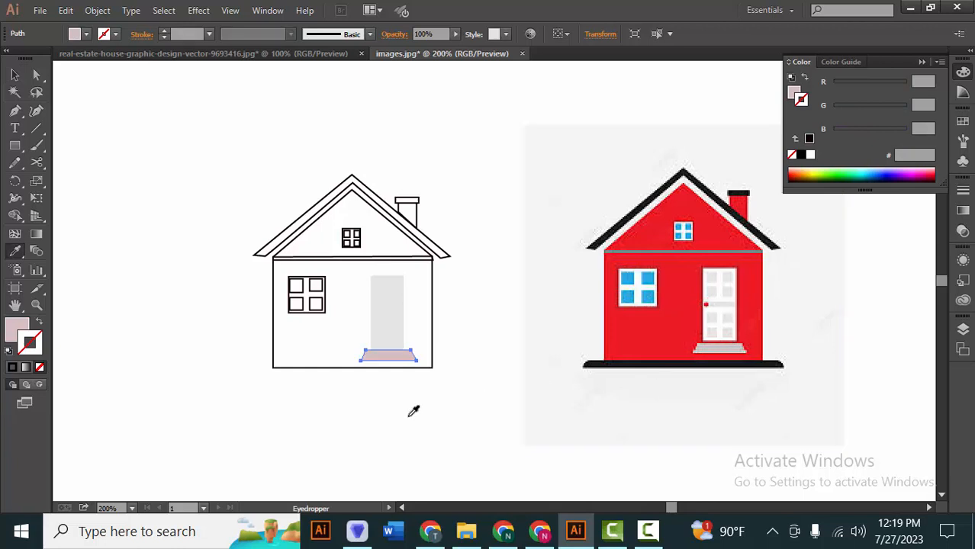
{"action": "left_click", "coordinate": [319, 429]}
- Fill the large window's two right-hand panes with the blue sampled from the reference image's window
{"action": "left_click", "coordinate": [321, 307]}
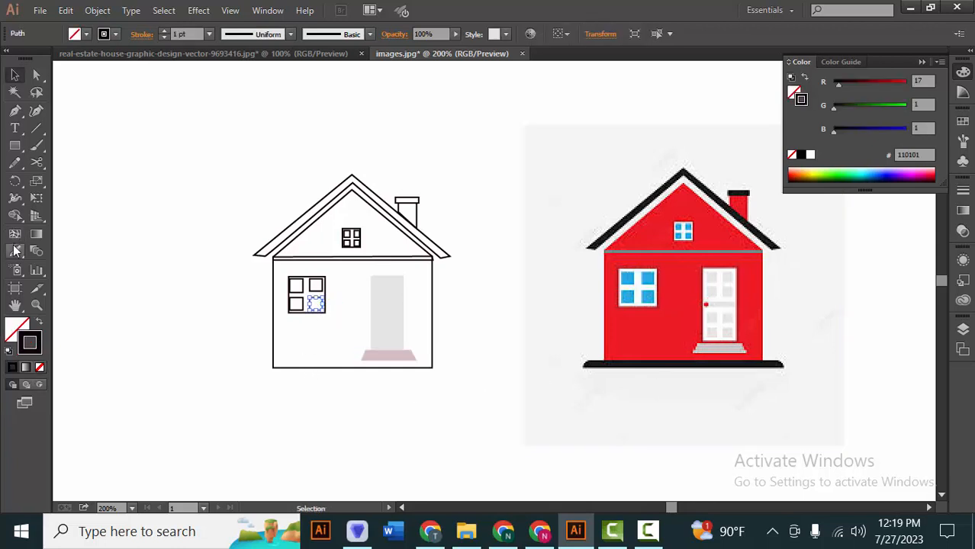
{"action": "left_click", "coordinate": [15, 251]}
{"action": "left_click", "coordinate": [650, 298]}
{"action": "key", "text": "v"}
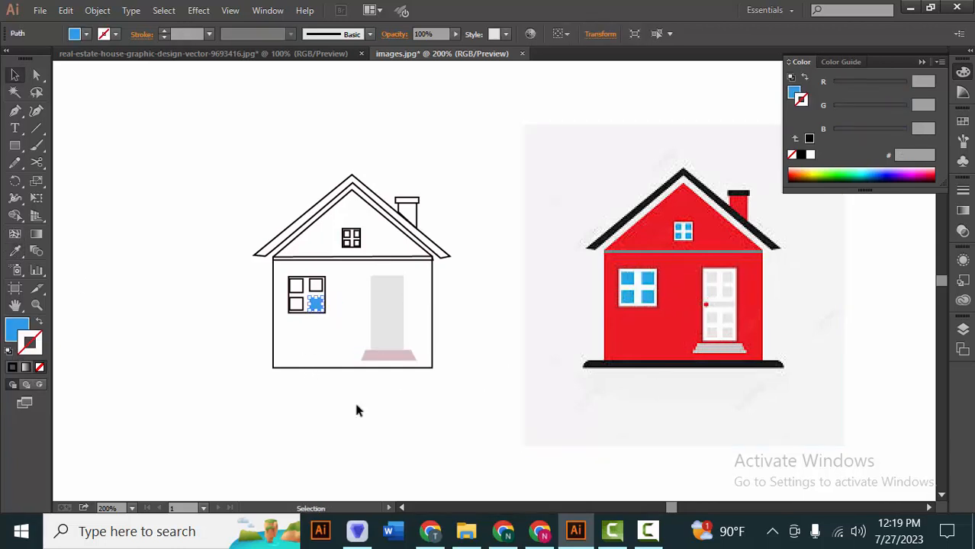
{"action": "left_click", "coordinate": [354, 400]}
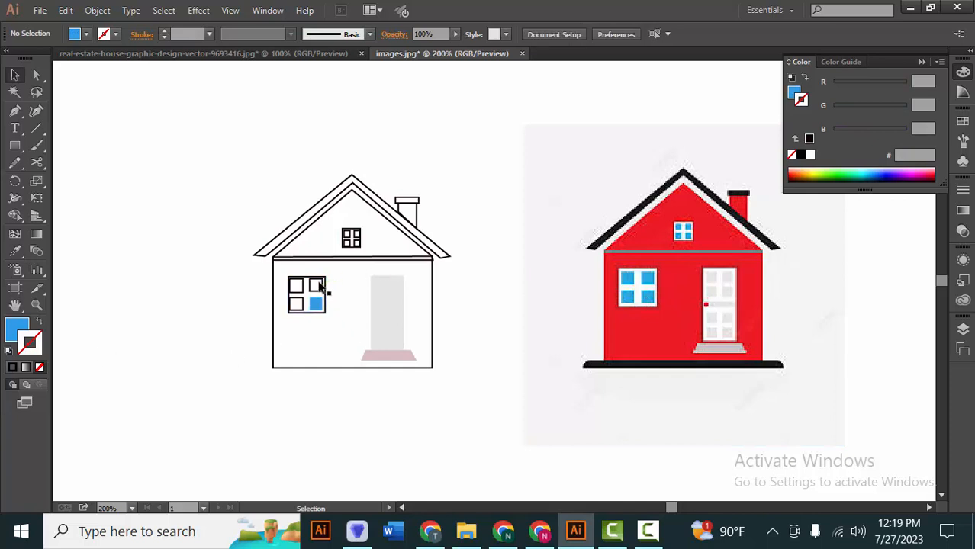
{"action": "left_click", "coordinate": [320, 283]}
{"action": "left_click", "coordinate": [16, 251]}
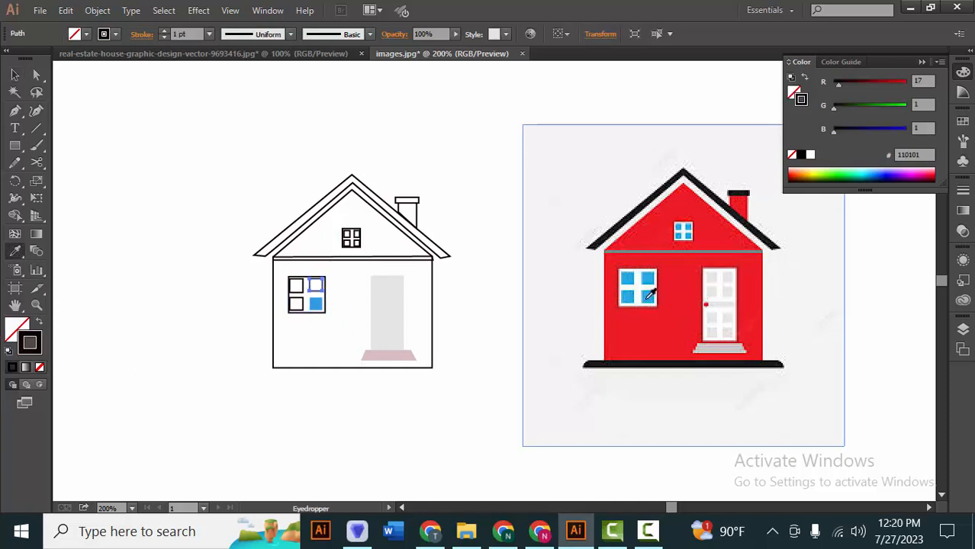
{"action": "left_click", "coordinate": [647, 295]}
{"action": "key", "text": "v"}
{"action": "left_click", "coordinate": [324, 444]}
- Fill the large window's two left-hand panes with the blues sampled from its already coloured right-hand panes
{"action": "left_click", "coordinate": [301, 306]}
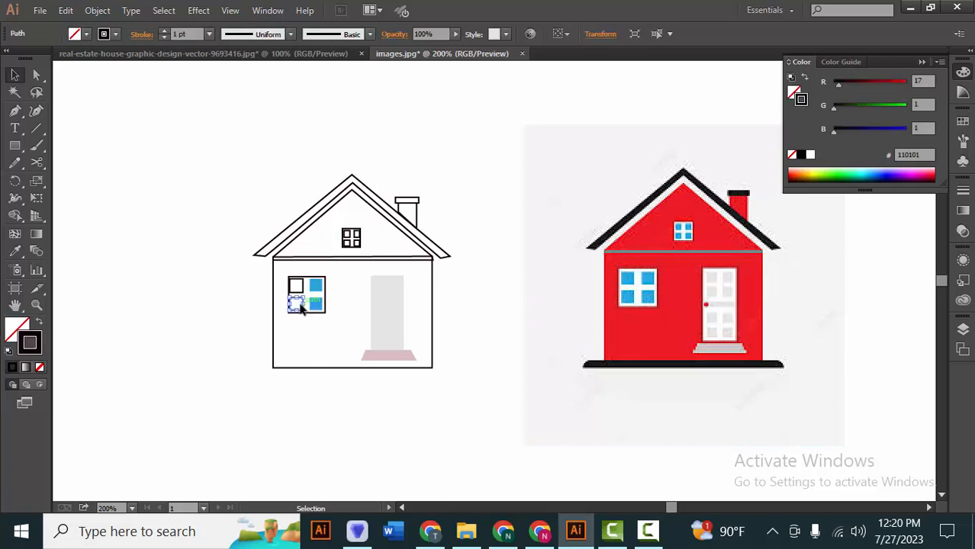
{"action": "left_click", "coordinate": [15, 251]}
{"action": "left_click", "coordinate": [320, 285]}
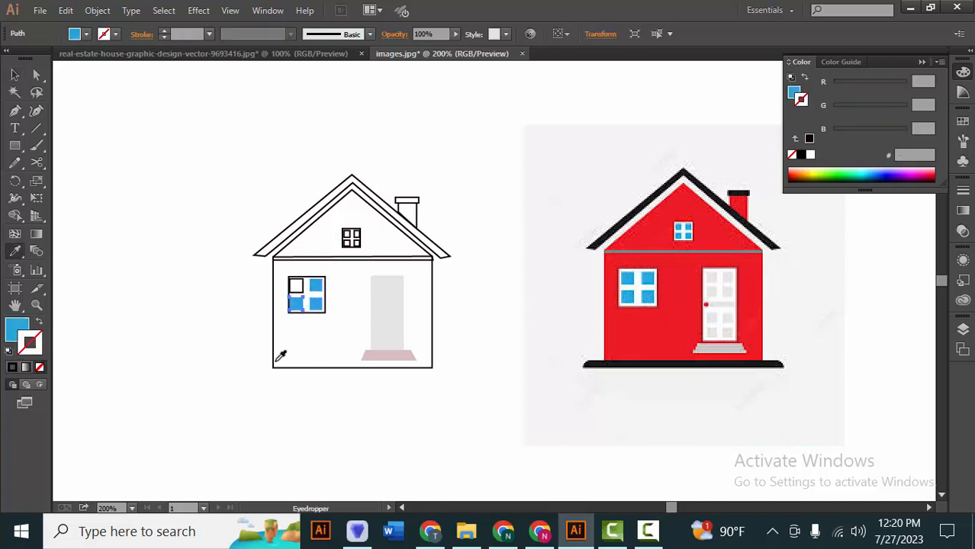
{"action": "key", "text": "v"}
{"action": "left_click", "coordinate": [270, 372]}
{"action": "left_click", "coordinate": [300, 287]}
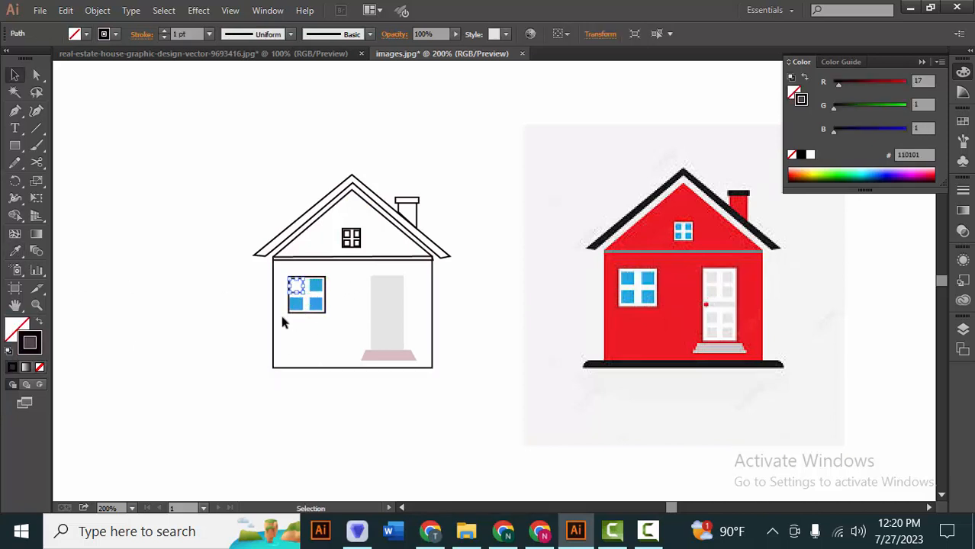
{"action": "left_click", "coordinate": [322, 307]}
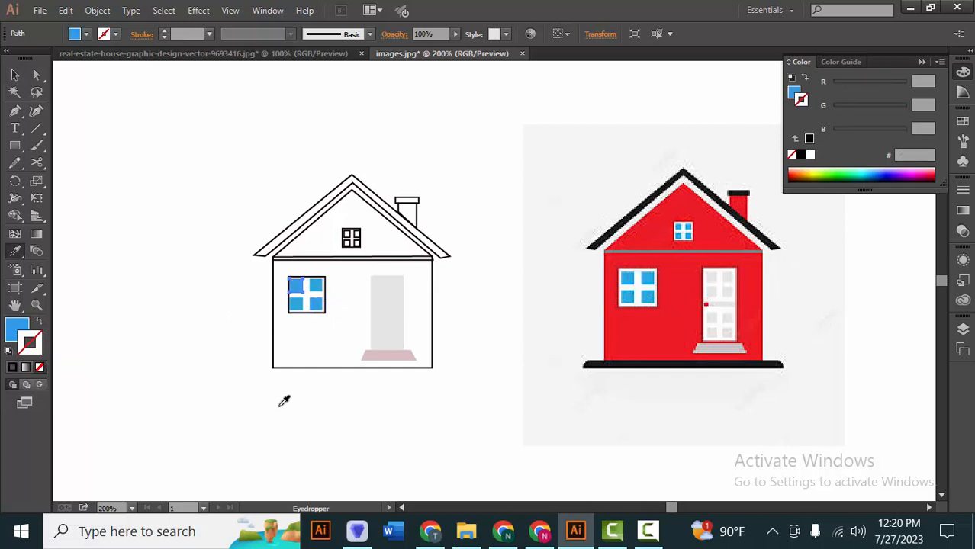
{"action": "key", "text": "v"}
{"action": "left_click", "coordinate": [276, 422]}
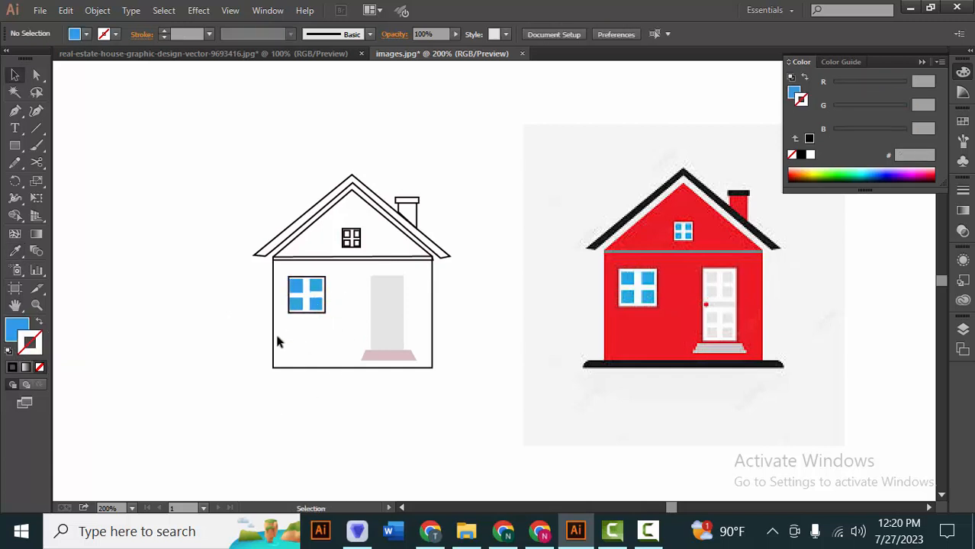
- Fill the house wall outline, including the gable, with the red sampled from the reference house's wall
{"action": "left_click", "coordinate": [276, 369]}
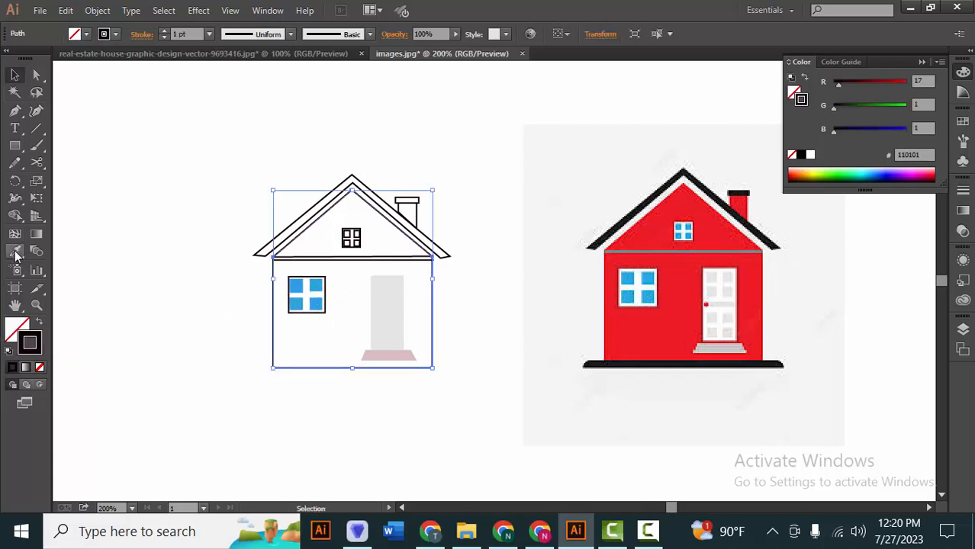
{"action": "left_click", "coordinate": [16, 252]}
{"action": "left_click", "coordinate": [671, 278]}
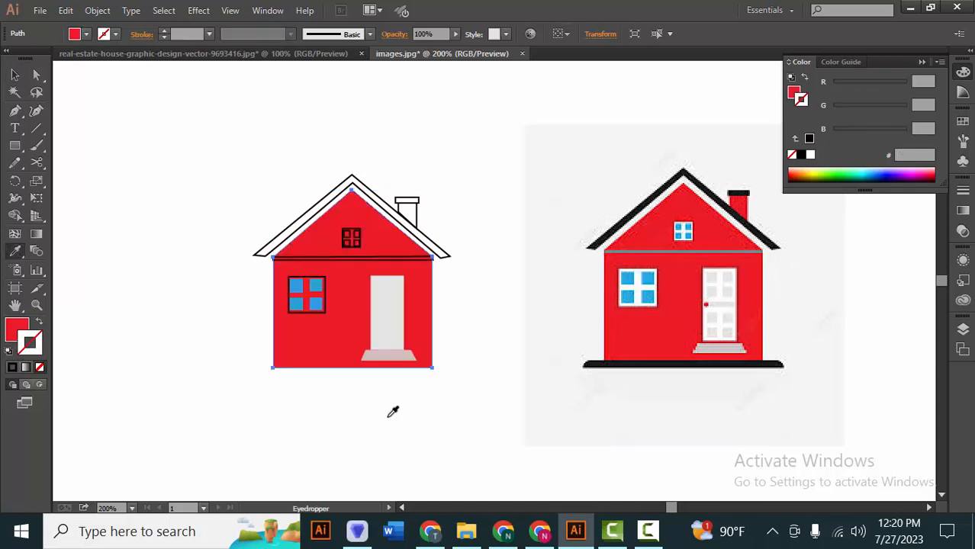
{"action": "key", "text": "v"}
{"action": "left_click", "coordinate": [380, 378]}
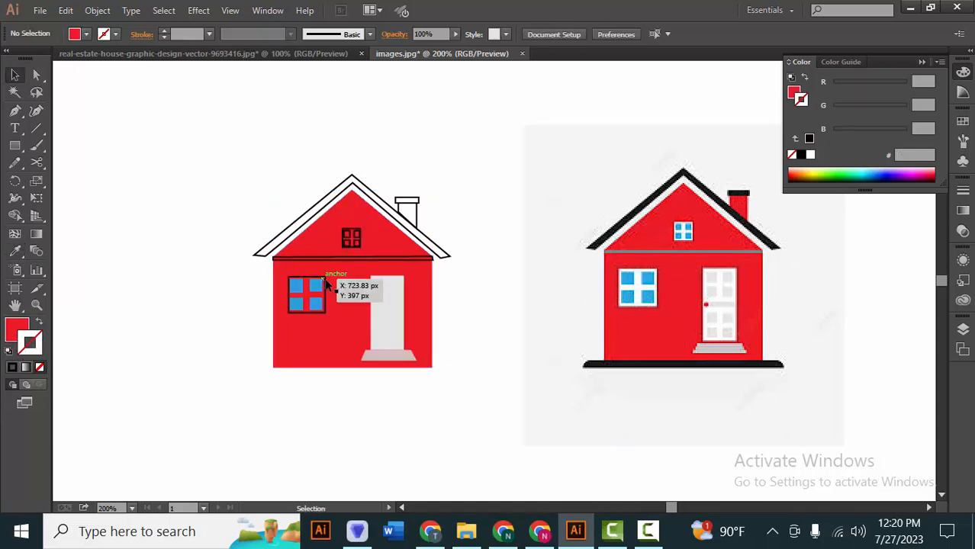
- Fill the large window's frame with the white sampled from the empty canvas
{"action": "left_click", "coordinate": [328, 286]}
{"action": "left_click", "coordinate": [15, 252]}
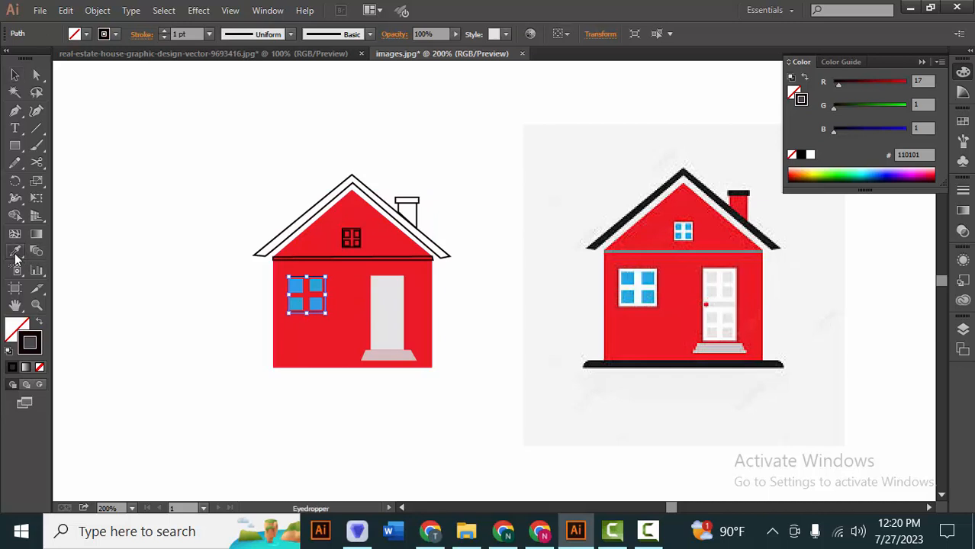
{"action": "left_click", "coordinate": [153, 292]}
{"action": "key", "text": "v"}
{"action": "left_click", "coordinate": [220, 333]}
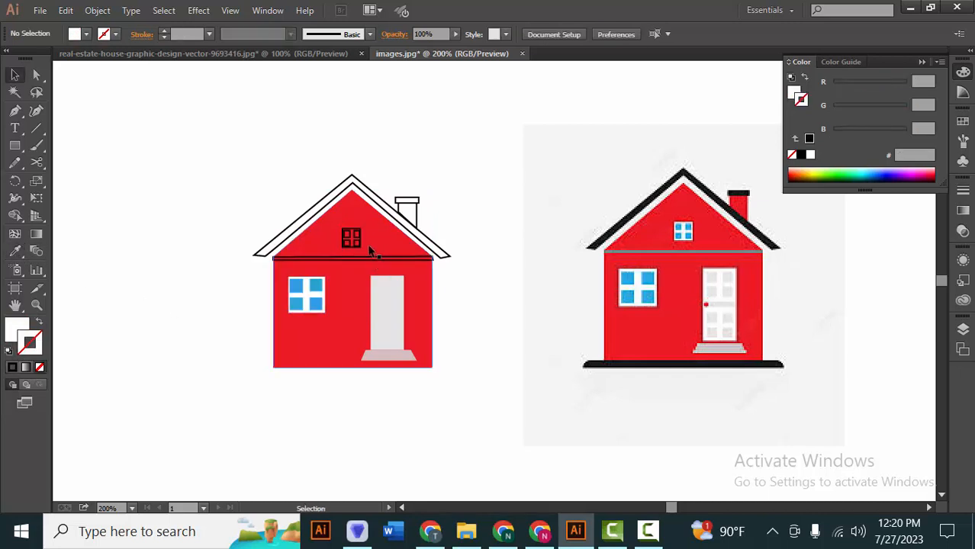
- Fill the thin horizontal strip below the gable with the grey sampled from the reference image's dividing line
{"action": "left_click", "coordinate": [340, 262]}
{"action": "left_click", "coordinate": [338, 260]}
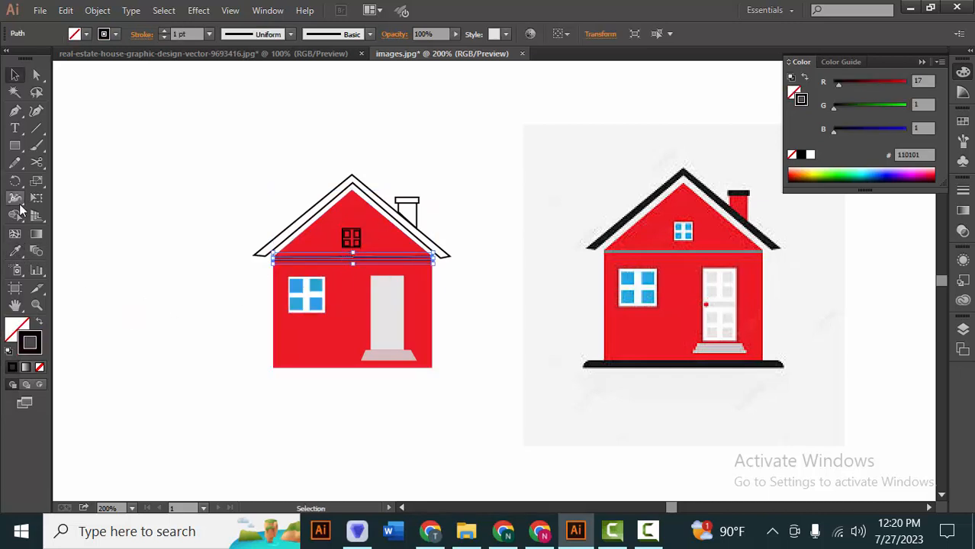
{"action": "left_click", "coordinate": [15, 252]}
{"action": "left_click", "coordinate": [723, 244]}
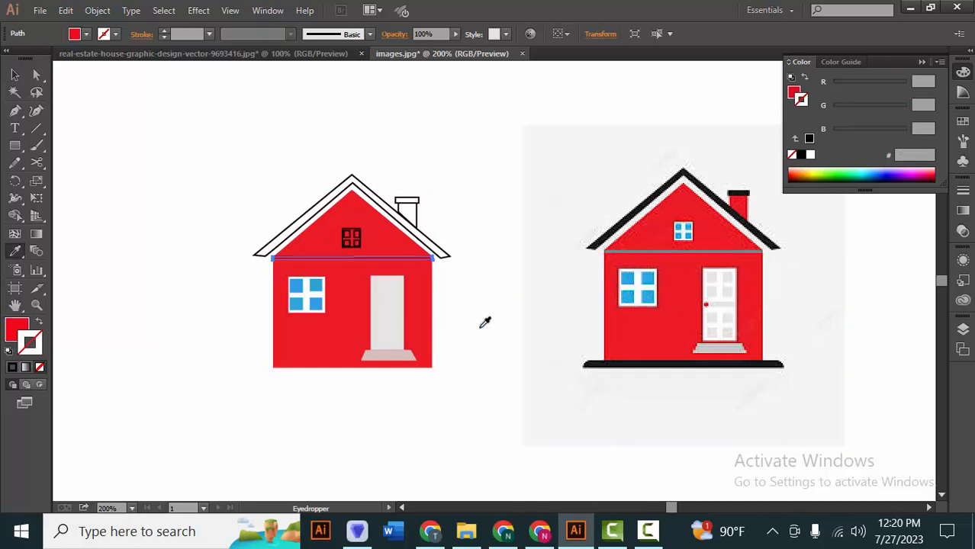
{"action": "left_click", "coordinate": [720, 248]}
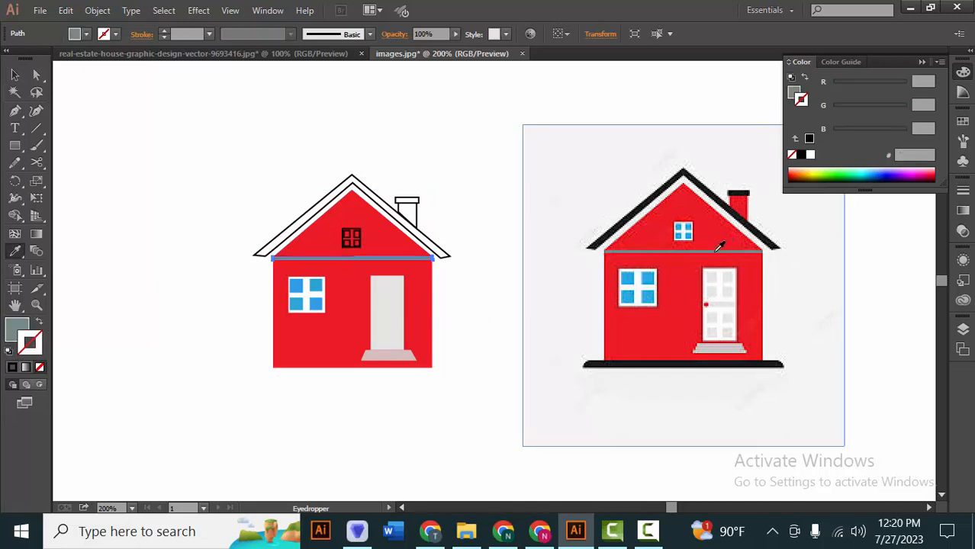
{"action": "key", "text": "v"}
{"action": "left_click", "coordinate": [467, 279]}
- Fill the outer roof shape with the black sampled from the reference image's roof
{"action": "left_click", "coordinate": [449, 256]}
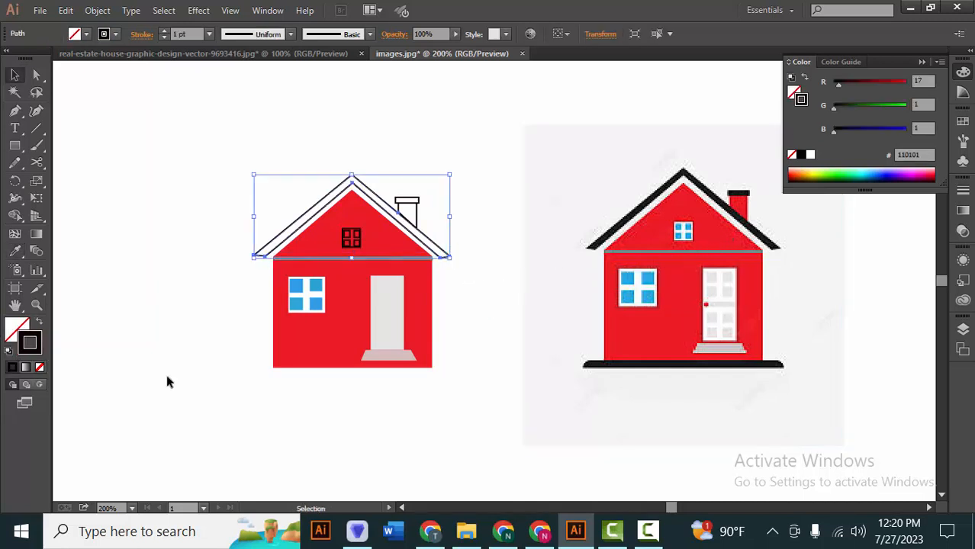
{"action": "left_click", "coordinate": [13, 254]}
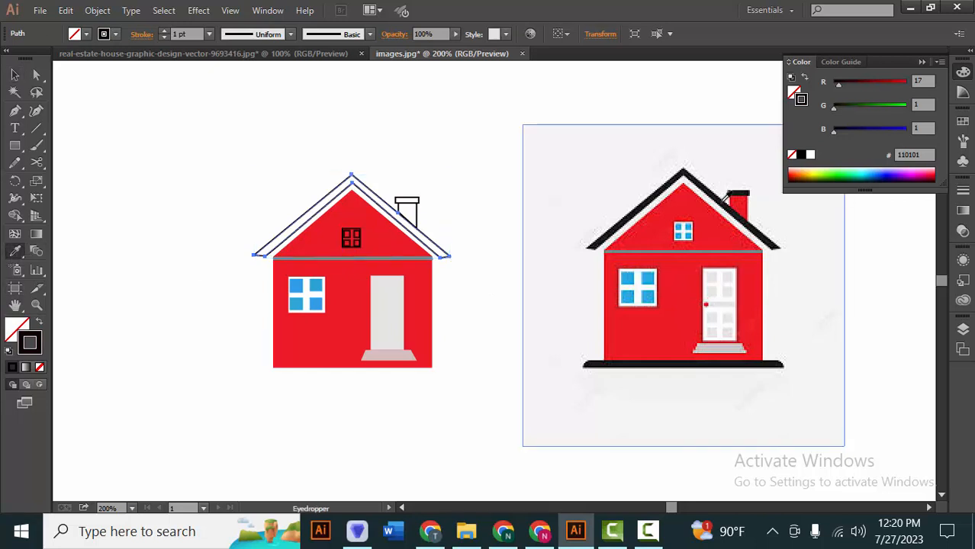
{"action": "left_click", "coordinate": [721, 199]}
{"action": "key", "text": "v"}
{"action": "left_click", "coordinate": [428, 221]}
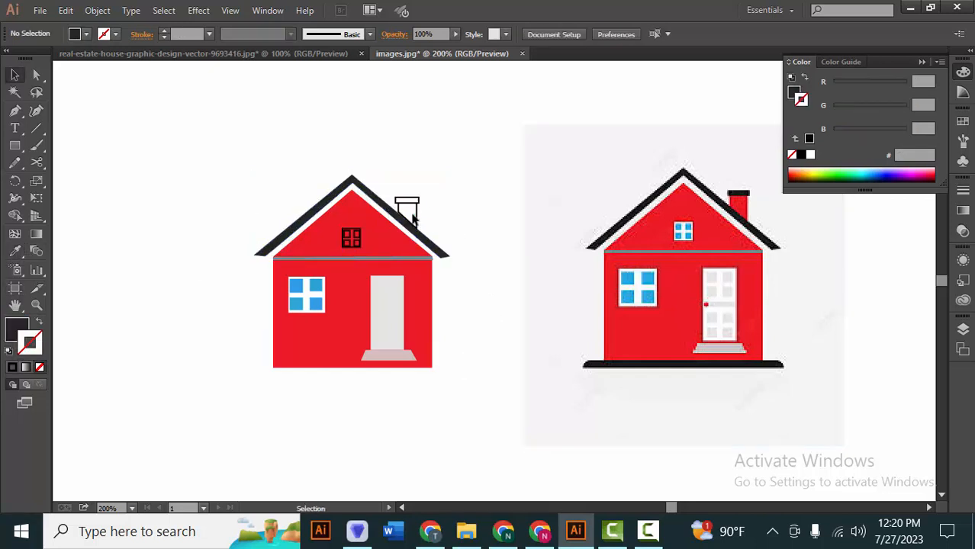
- Fill the chimney body with the red of the coloured wall and its cap with the reference chimney cap's black
{"action": "left_click", "coordinate": [418, 214]}
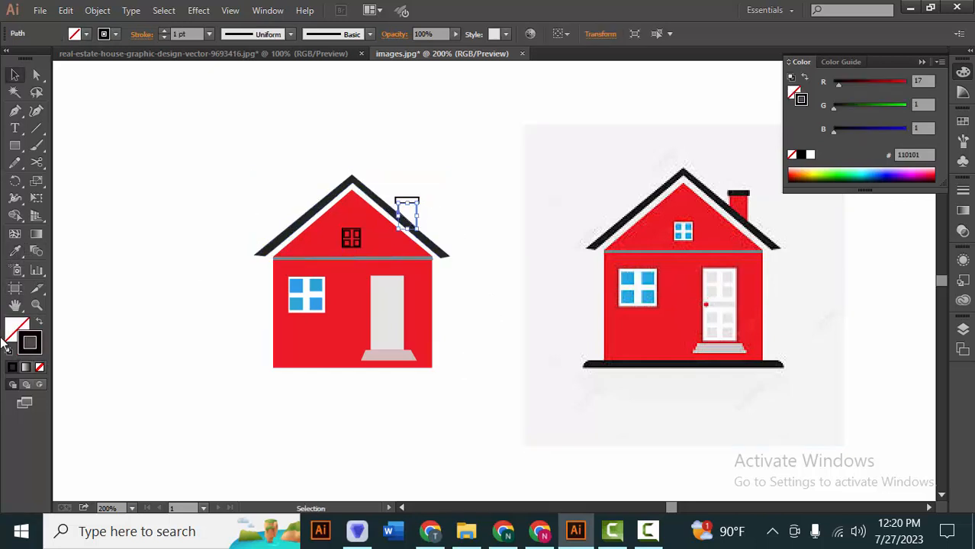
{"action": "left_click", "coordinate": [324, 233]}
{"action": "key", "text": "v"}
{"action": "left_click", "coordinate": [446, 283]}
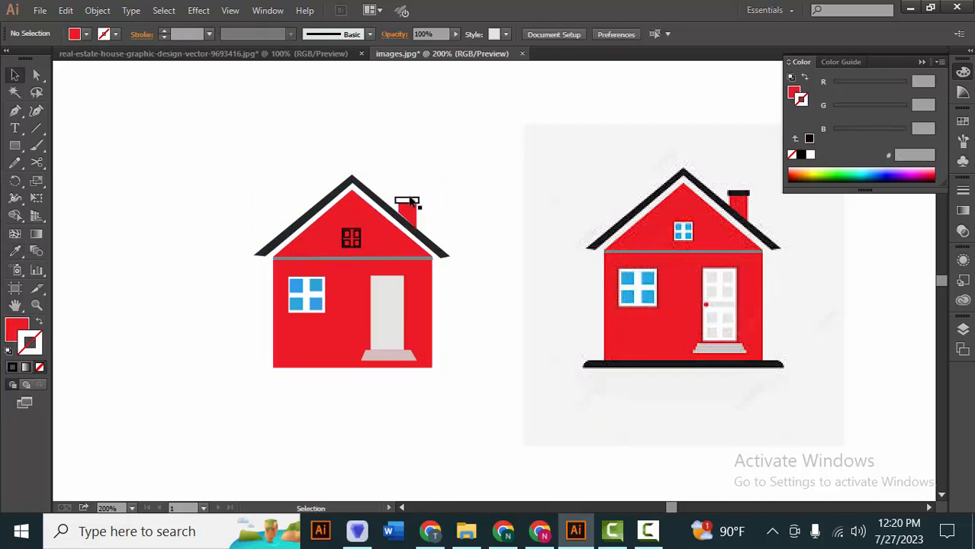
{"action": "left_click", "coordinate": [410, 201]}
{"action": "left_click", "coordinate": [15, 254]}
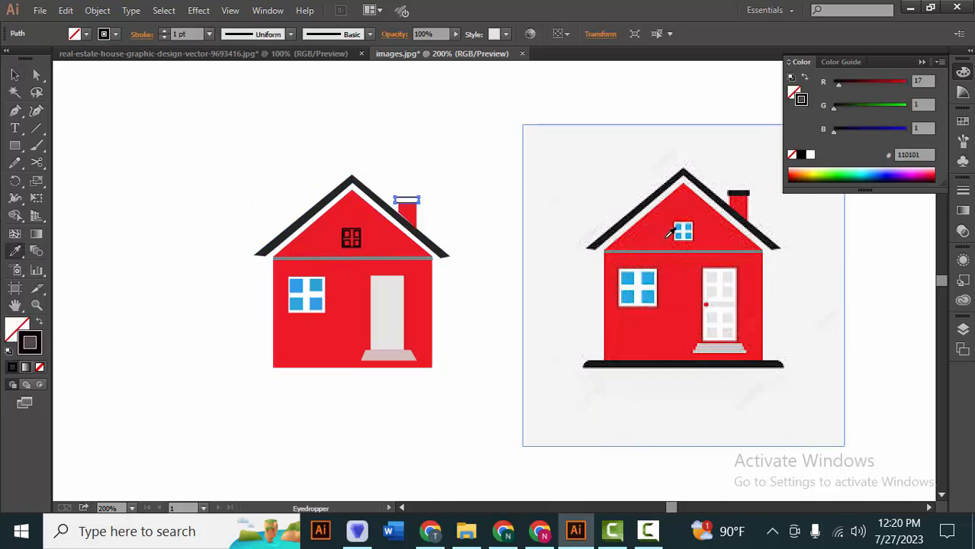
{"action": "left_click", "coordinate": [737, 193]}
{"action": "key", "text": "v"}
{"action": "left_click", "coordinate": [487, 260]}
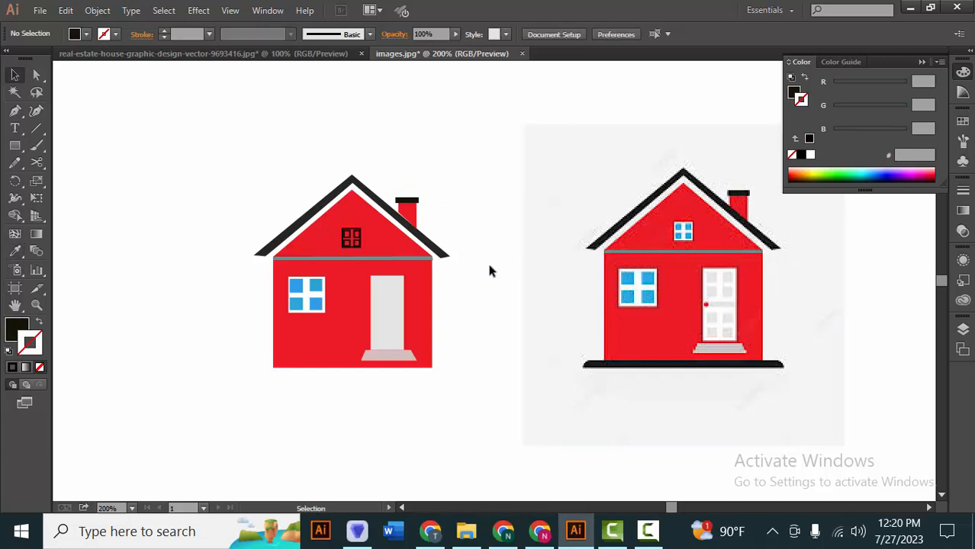
- Fill the gable window's lower-left and upper-right panes with the blue of the large window's upper-left pane
{"action": "scroll", "coordinate": [364, 252], "scroll_direction": "up", "scroll_amount": 3}
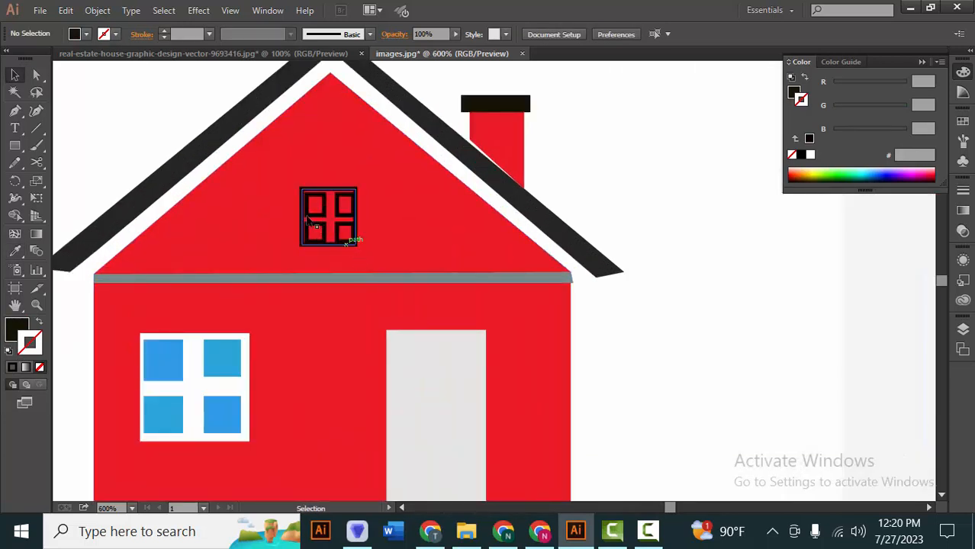
{"action": "left_click_drag", "start_coordinate": [248, 142], "coordinate": [318, 207]}
{"action": "left_click", "coordinate": [381, 294]}
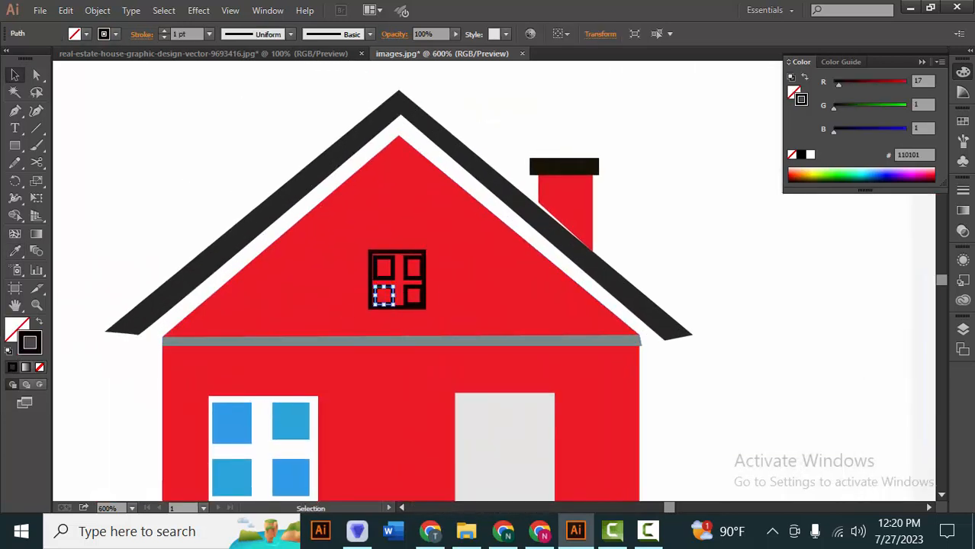
{"action": "left_click", "coordinate": [17, 254]}
{"action": "left_click", "coordinate": [234, 434]}
{"action": "key", "text": "v"}
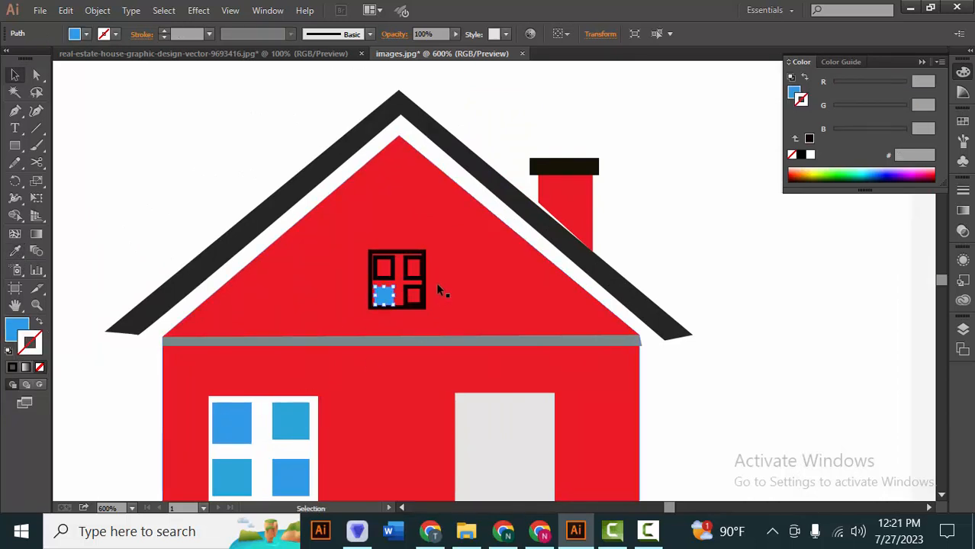
{"action": "left_click", "coordinate": [418, 281]}
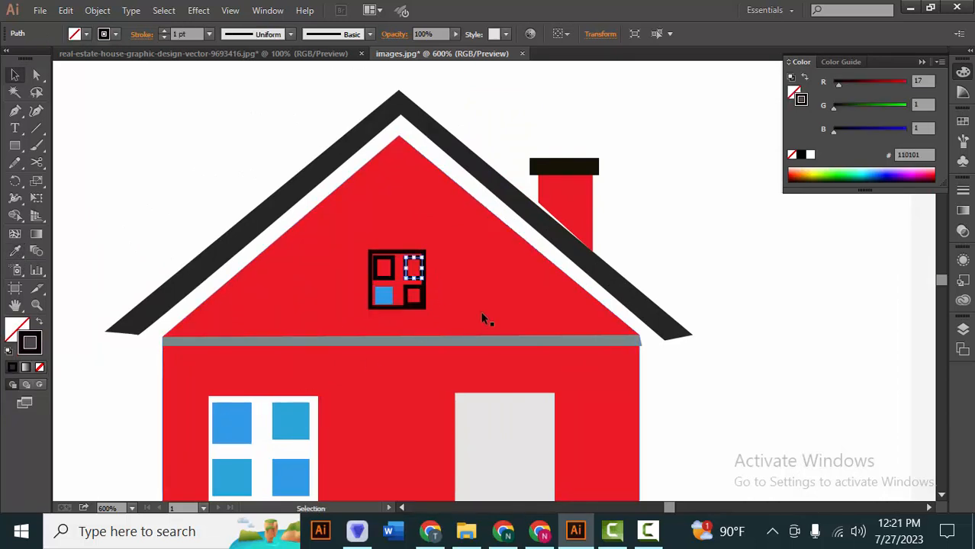
{"action": "left_click", "coordinate": [14, 251]}
{"action": "left_click", "coordinate": [230, 416]}
{"action": "key", "text": "v"}
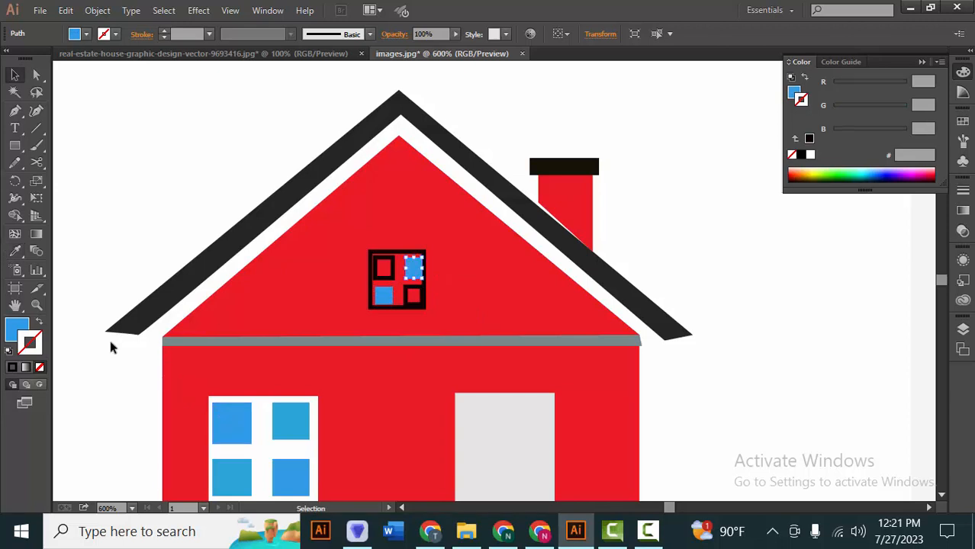
- Fill the gable window's upper-left pane with the blue of the large window's upper-right pane
{"action": "left_click", "coordinate": [392, 263]}
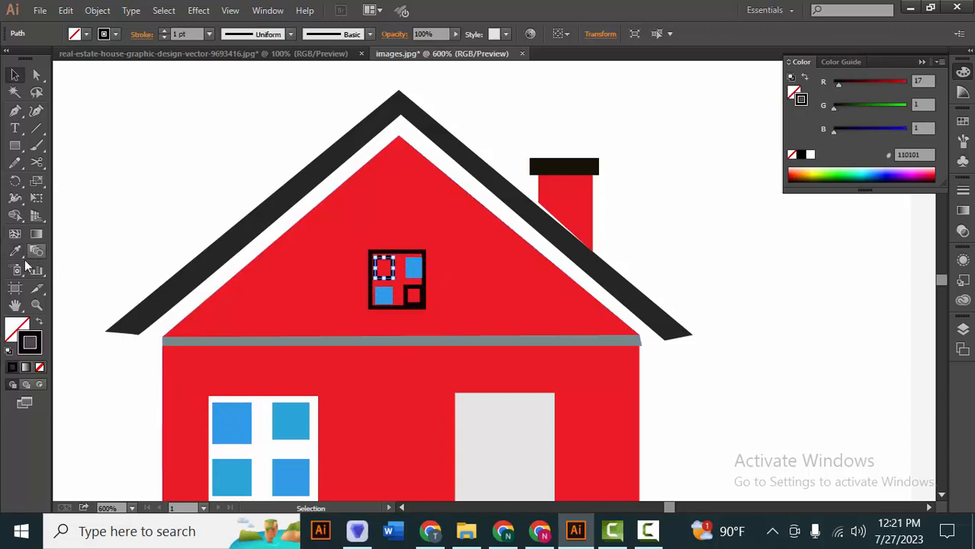
{"action": "key", "text": "i"}
{"action": "left_click", "coordinate": [309, 425]}
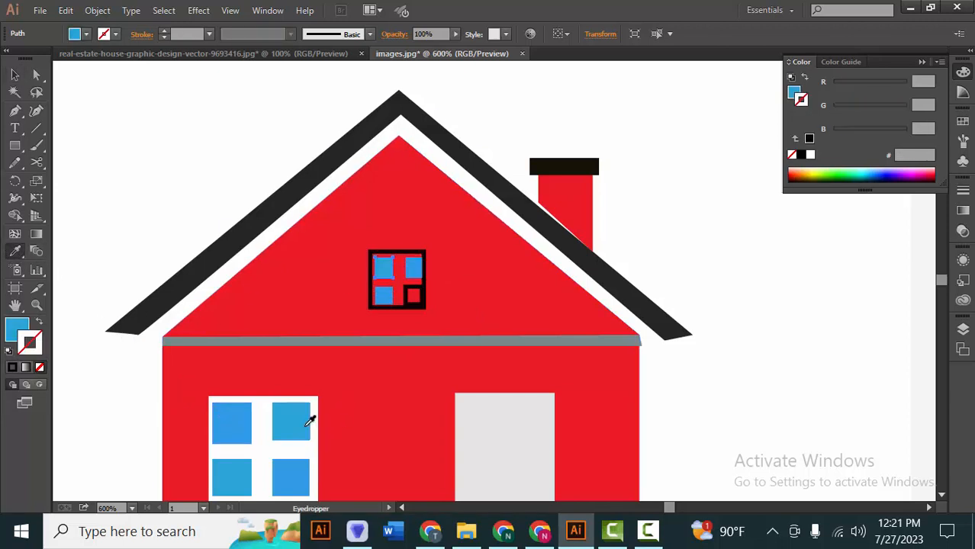
- Fill the gable window's lower-right pane with the blue sampled from the large window's upper-left pane
{"action": "key", "text": "v"}
{"action": "left_click", "coordinate": [413, 296]}
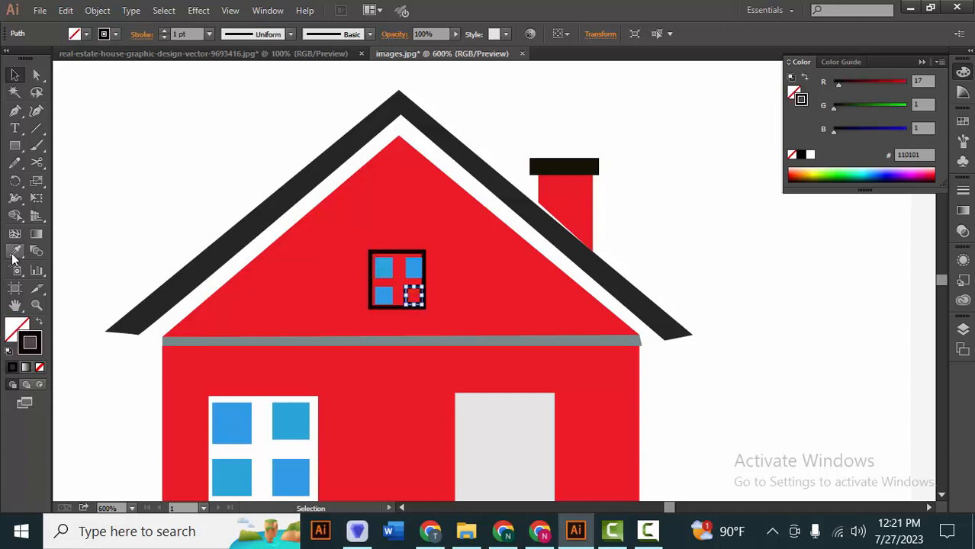
{"action": "left_click", "coordinate": [14, 253]}
{"action": "left_click", "coordinate": [229, 418]}
{"action": "key", "text": "v"}
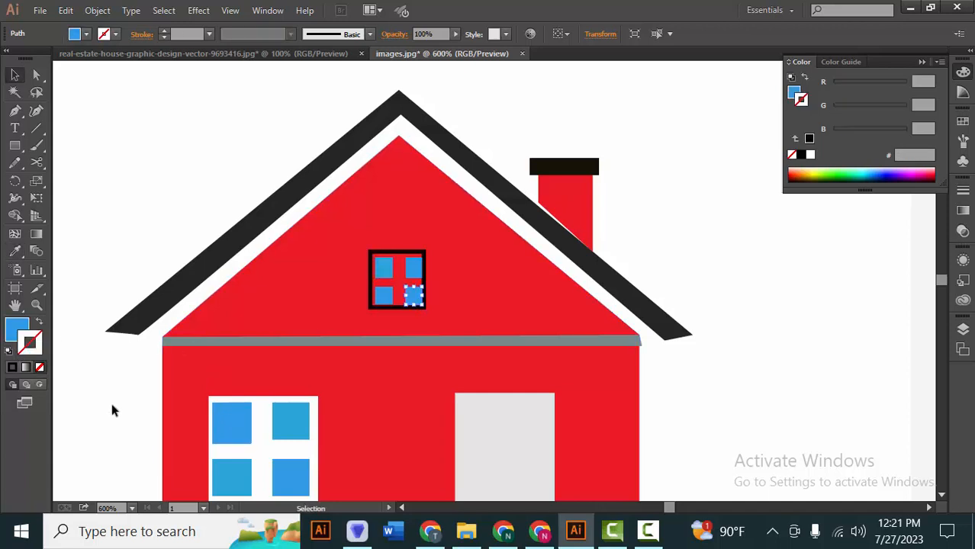
{"action": "left_click", "coordinate": [112, 410]}
- Shift the large window's two left panes slightly right, away from the white frame's outer edge
{"action": "scroll", "coordinate": [402, 304], "scroll_direction": "down", "scroll_amount": 2}
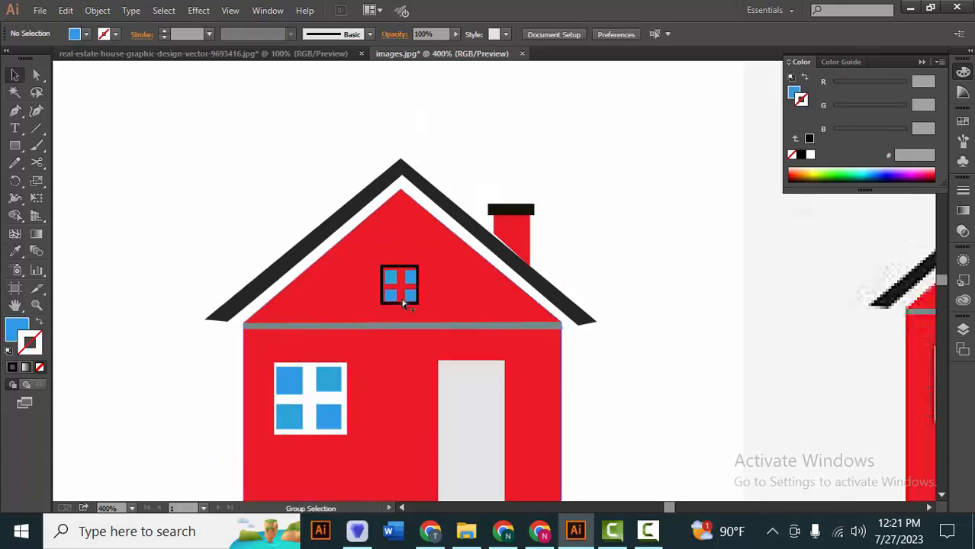
{"action": "left_click_drag", "start_coordinate": [372, 437], "coordinate": [365, 374]}
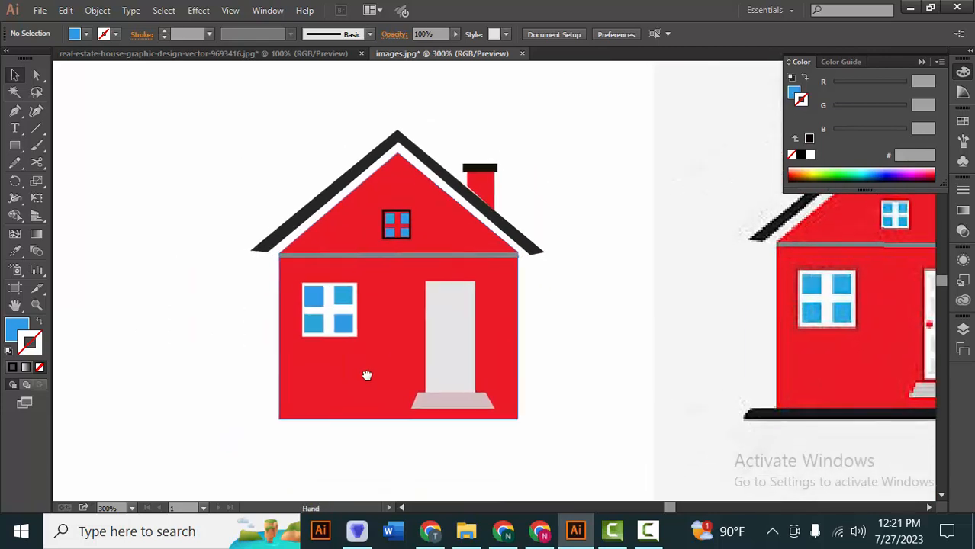
{"action": "scroll", "coordinate": [331, 329], "scroll_direction": "up", "scroll_amount": 3}
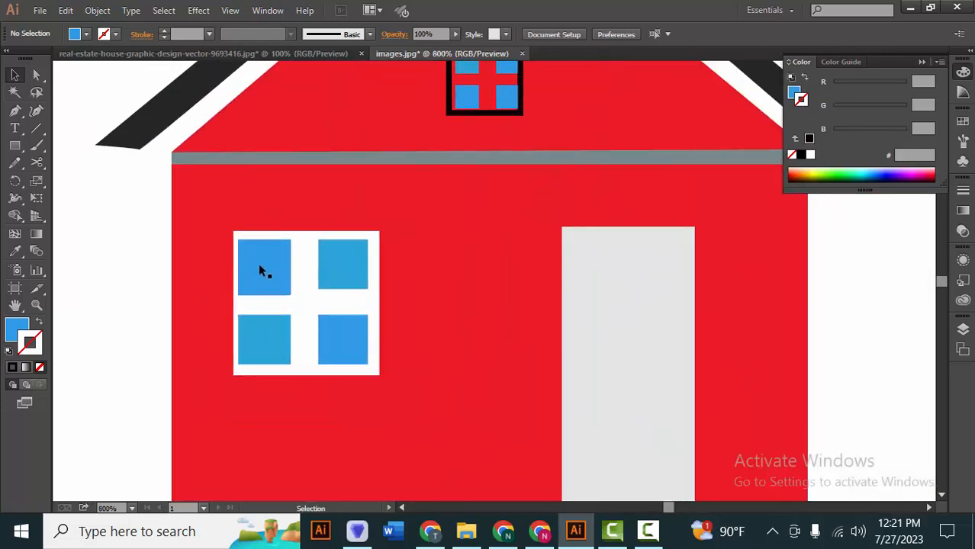
{"action": "left_click", "coordinate": [258, 264]}
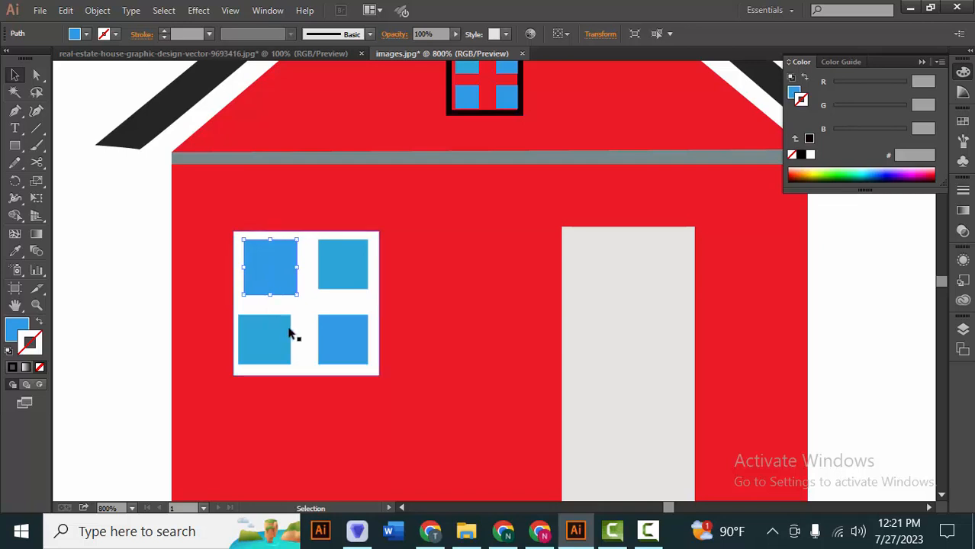
{"action": "left_click", "coordinate": [276, 353]}
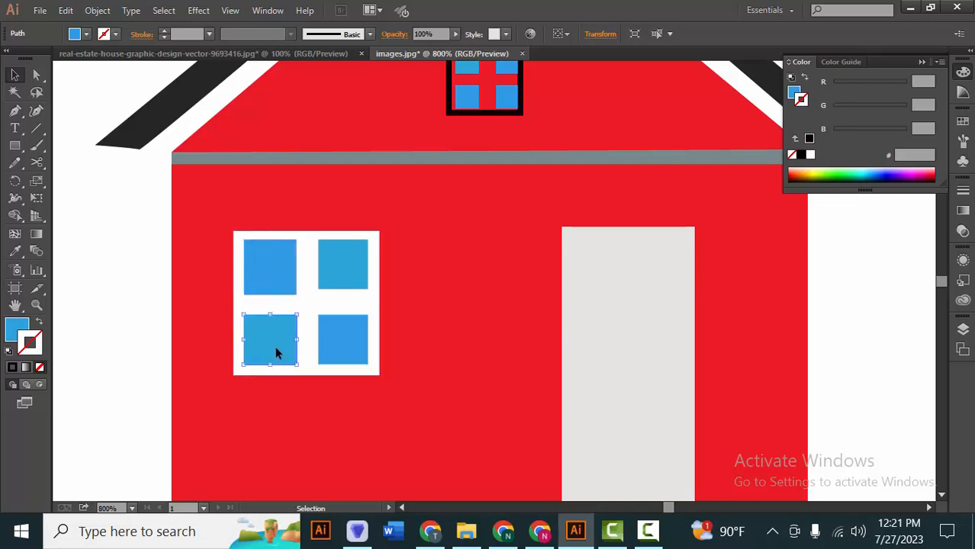
{"action": "left_click", "coordinate": [139, 282]}
- Shift the gable window's two right panes slightly left, away from the black frame
{"action": "left_click_drag", "start_coordinate": [408, 227], "coordinate": [327, 398]}
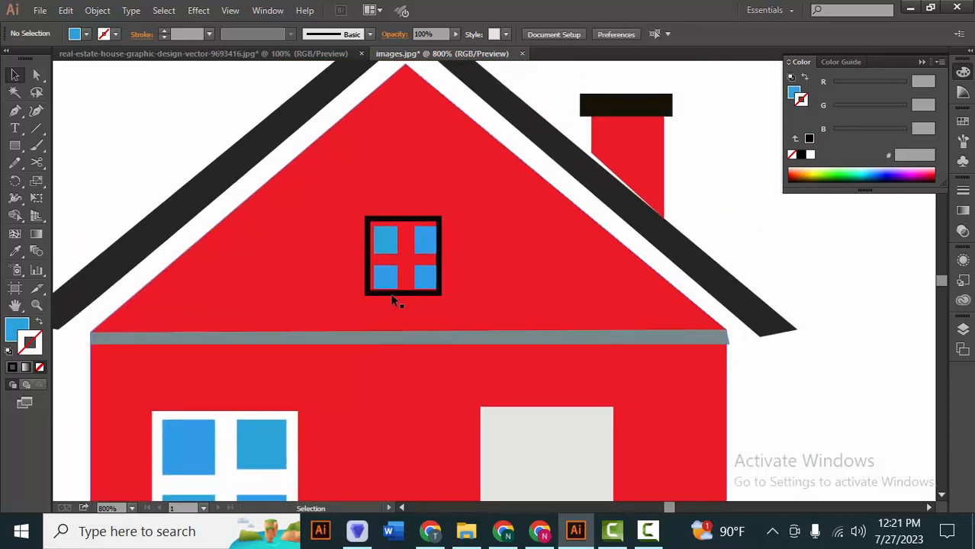
{"action": "left_click", "coordinate": [421, 244]}
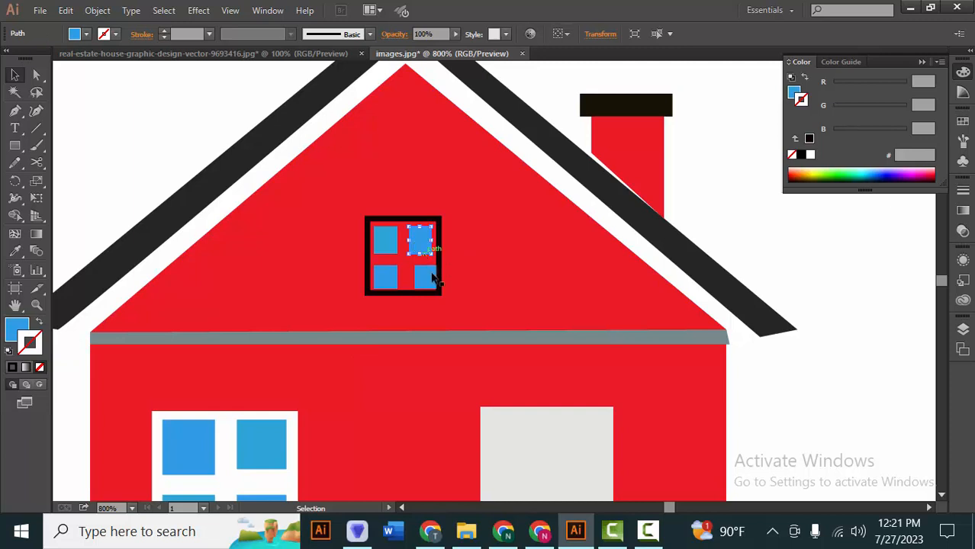
{"action": "left_click_drag", "start_coordinate": [434, 282], "coordinate": [427, 282]}
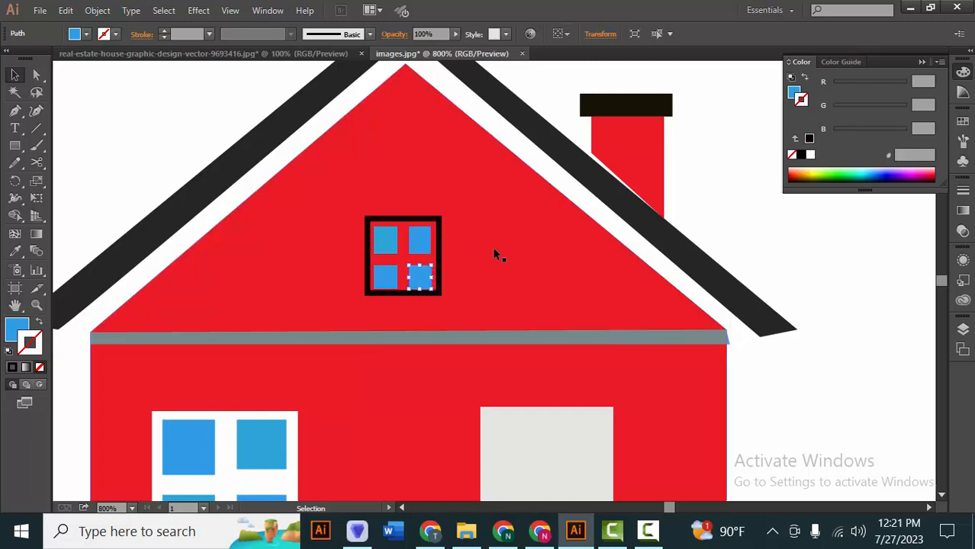
{"action": "left_click", "coordinate": [702, 200]}
- Move the chimney body's lower-left anchor point down to Y 352.25 px to close the gap along the roof
{"action": "left_click", "coordinate": [610, 157]}
{"action": "left_click", "coordinate": [496, 86]}
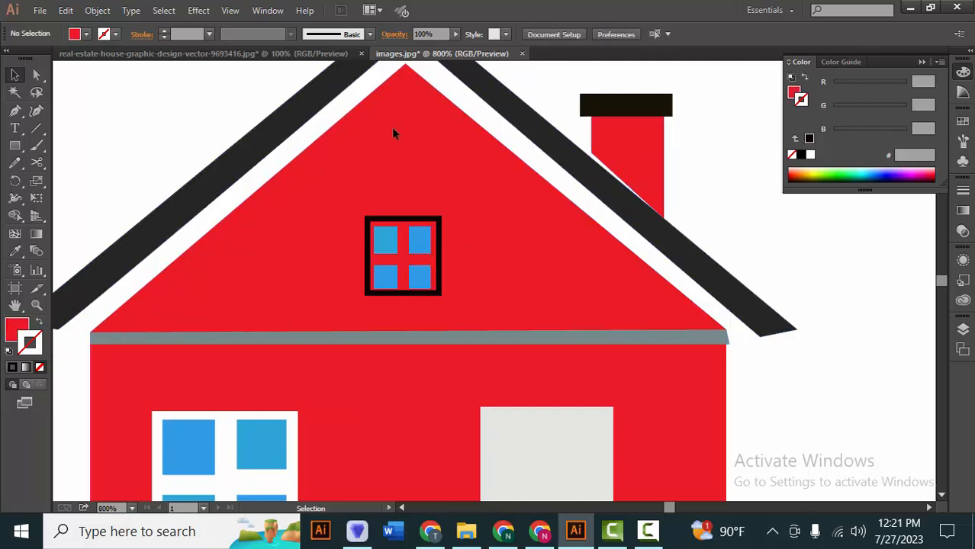
{"action": "left_click", "coordinate": [36, 74]}
{"action": "left_click", "coordinate": [593, 157]}
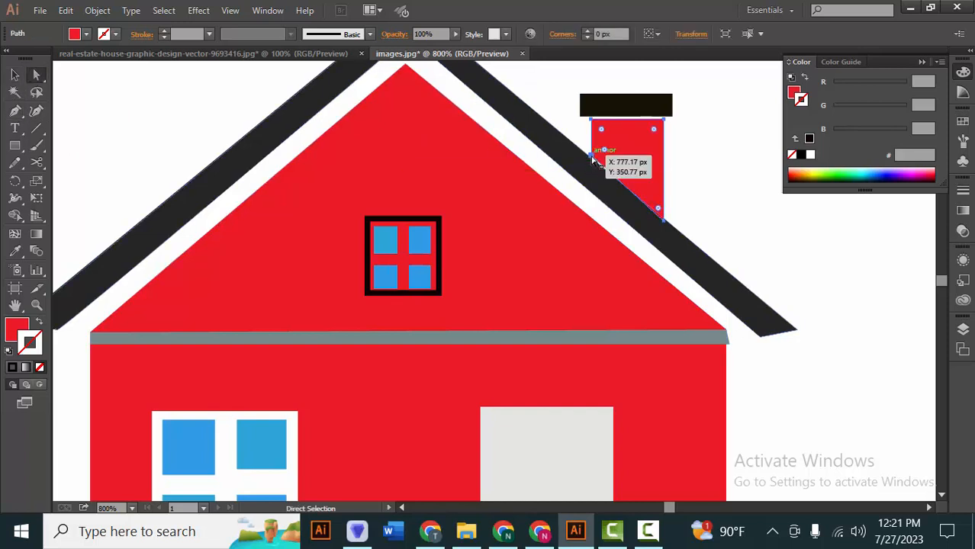
{"action": "left_click", "coordinate": [593, 158]}
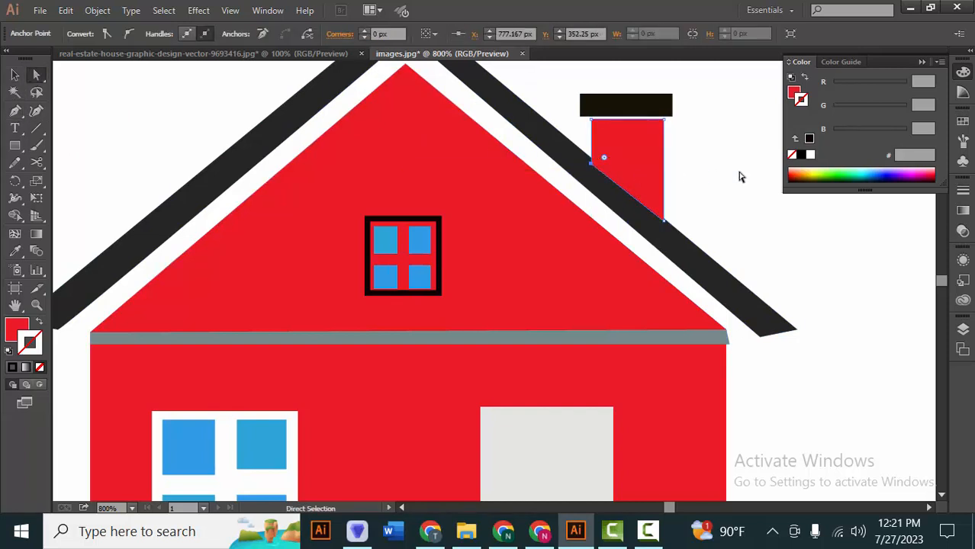
{"action": "left_click", "coordinate": [724, 170]}
- Move the black chimney cap slightly down so it overlaps the top of the red chimney body
{"action": "scroll", "coordinate": [545, 174], "scroll_direction": "down", "scroll_amount": 3}
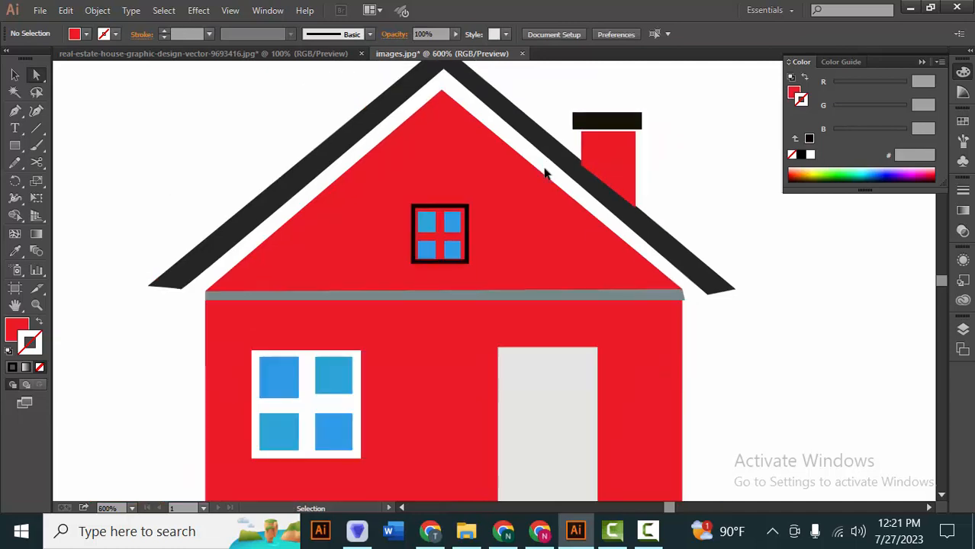
{"action": "left_click_drag", "start_coordinate": [803, 231], "coordinate": [641, 317]}
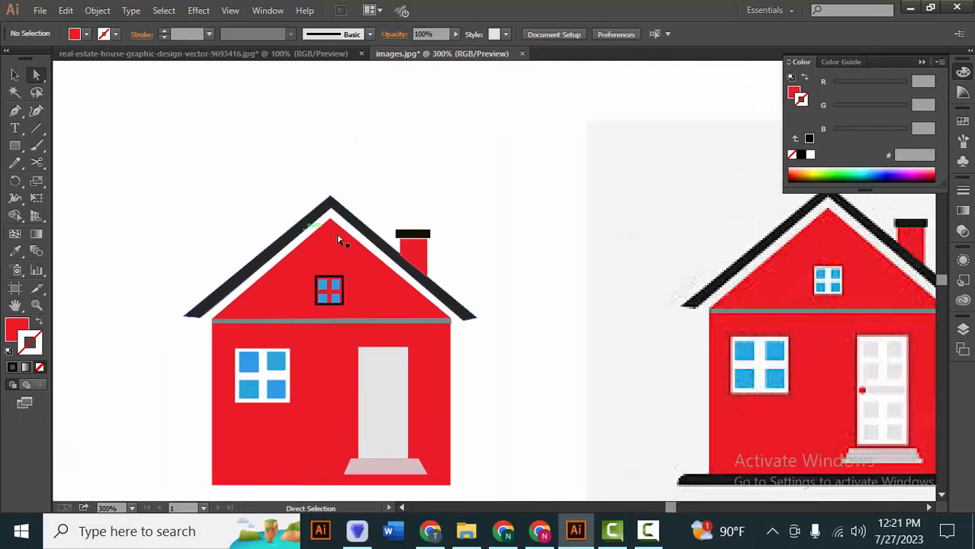
{"action": "scroll", "coordinate": [429, 251], "scroll_direction": "up", "scroll_amount": 3}
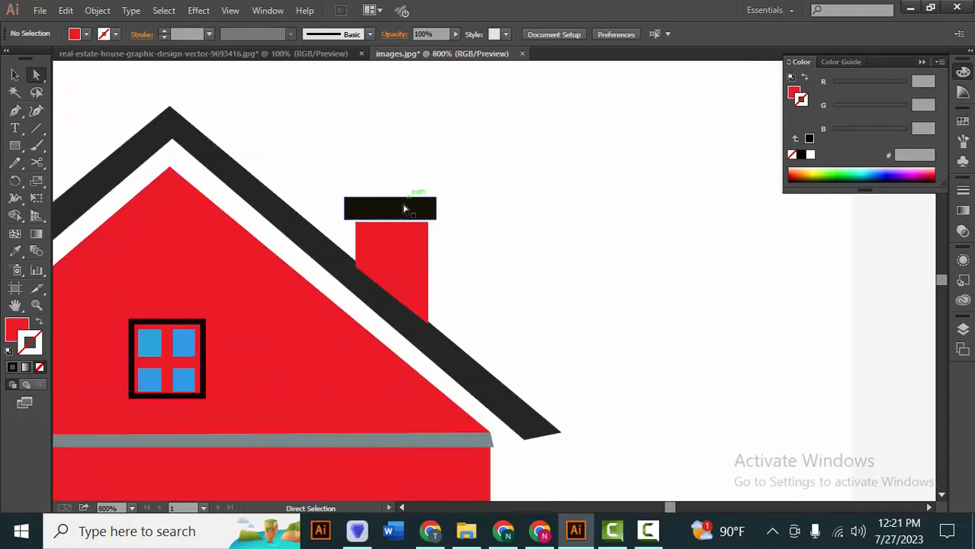
{"action": "left_click_drag", "start_coordinate": [415, 209], "coordinate": [420, 217]}
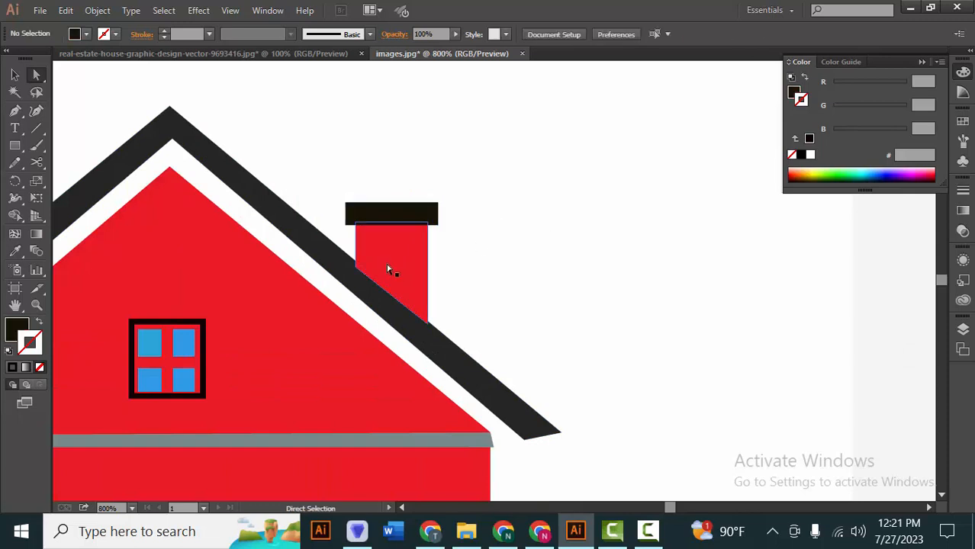
- Send the red chimney body behind the black roof in the stacking order
{"action": "scroll", "coordinate": [388, 267], "scroll_direction": "down", "scroll_amount": 3}
{"action": "right_click", "coordinate": [387, 263]}
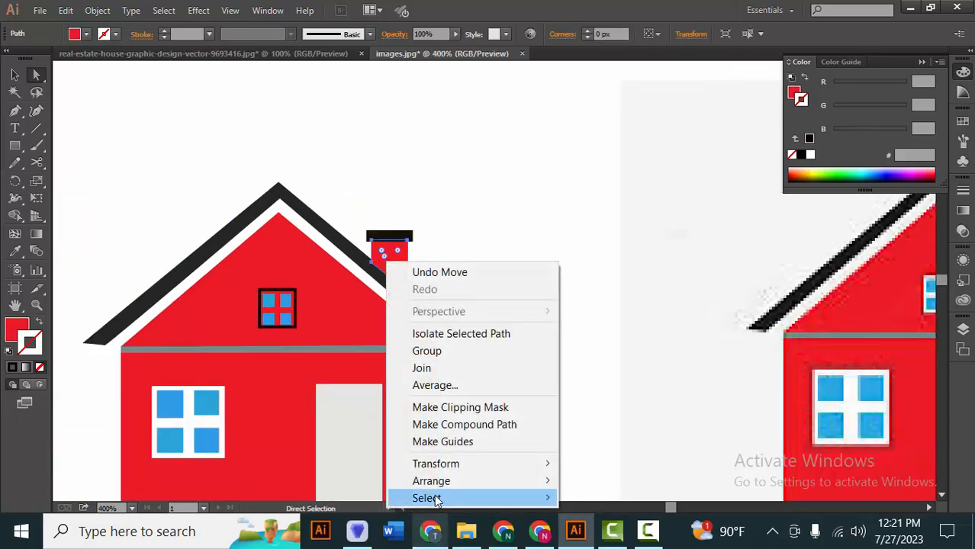
{"action": "mouse_move", "coordinate": [446, 480]}
{"action": "left_click", "coordinate": [588, 460]}
{"action": "left_click", "coordinate": [582, 327]}
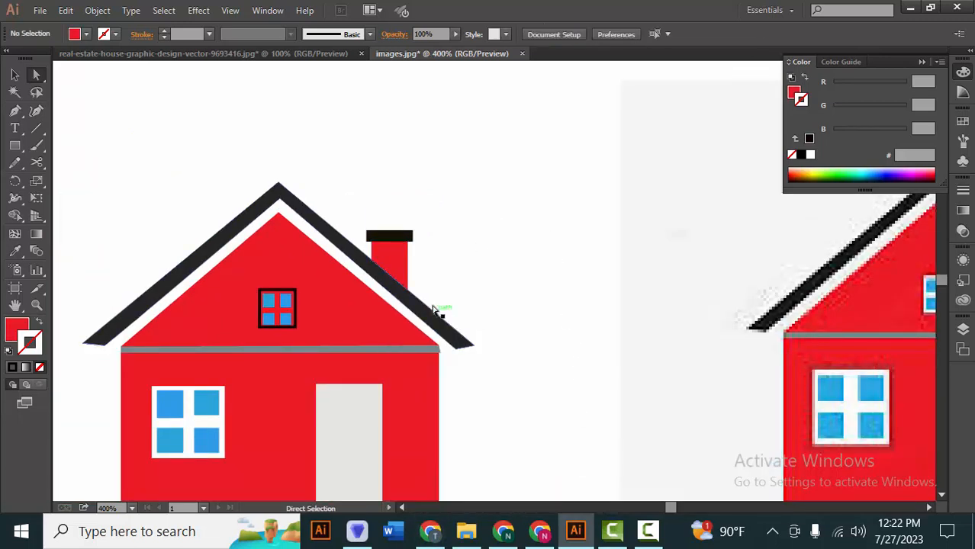
{"action": "scroll", "coordinate": [435, 316], "scroll_direction": "down", "scroll_amount": 4}
{"action": "left_click_drag", "start_coordinate": [379, 304], "coordinate": [379, 298]}
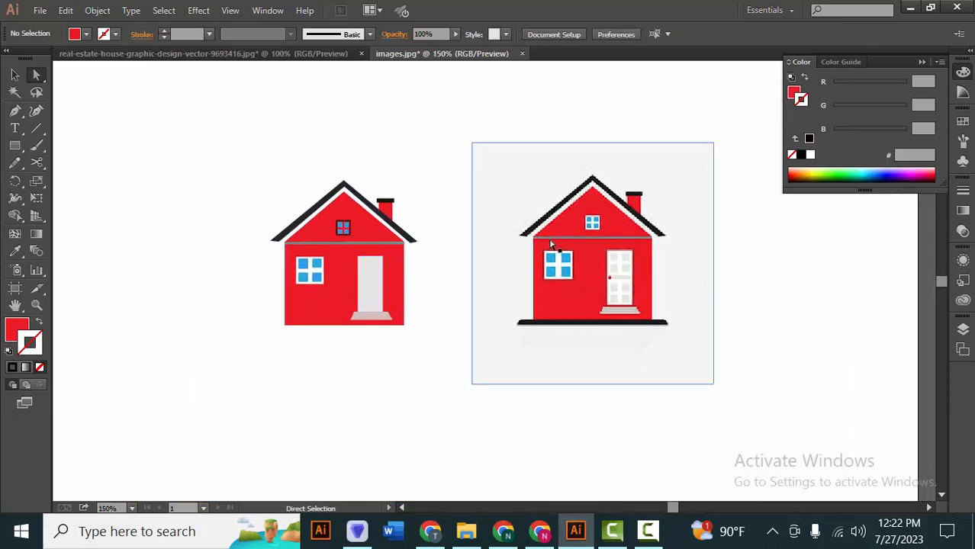